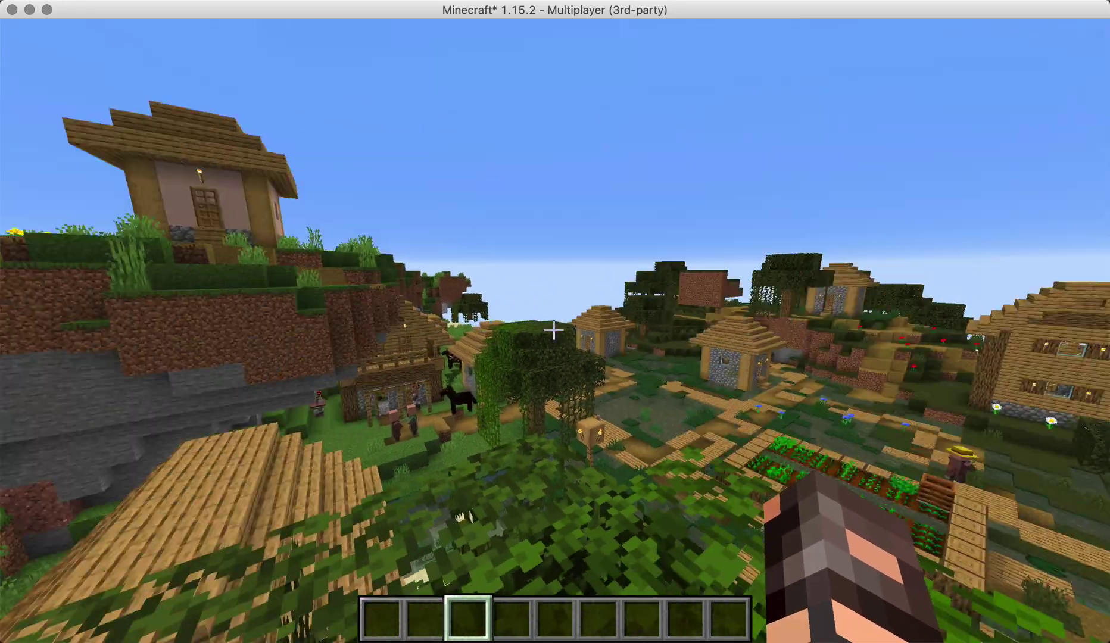
Find a stick in the creative inventory search and place it in hotbar slot 5.
key("e")
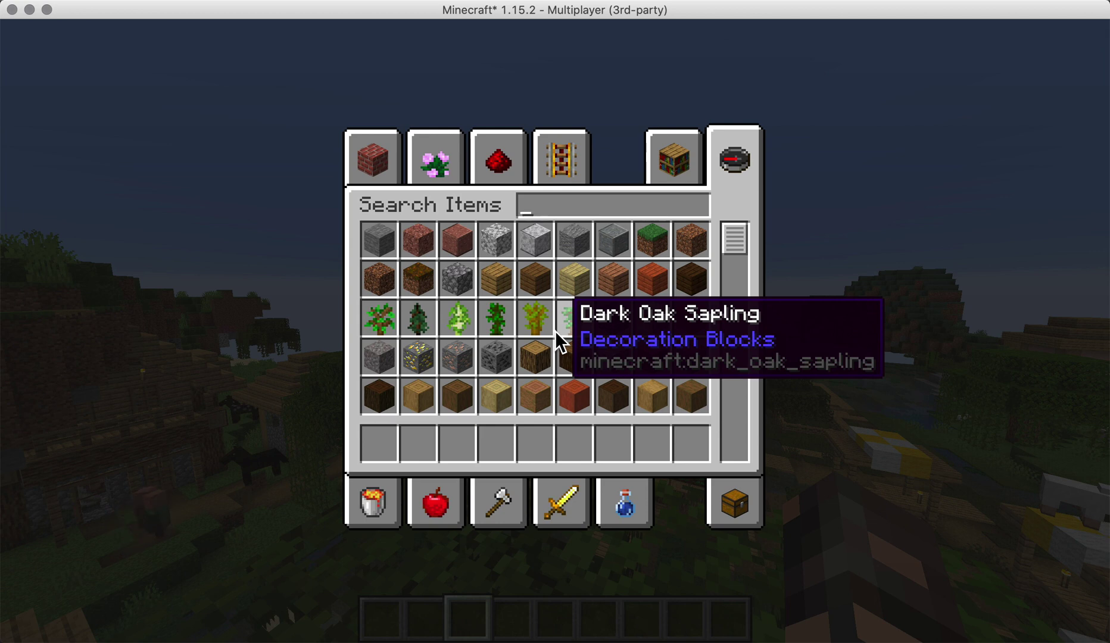
type("stic")
key("super+a")
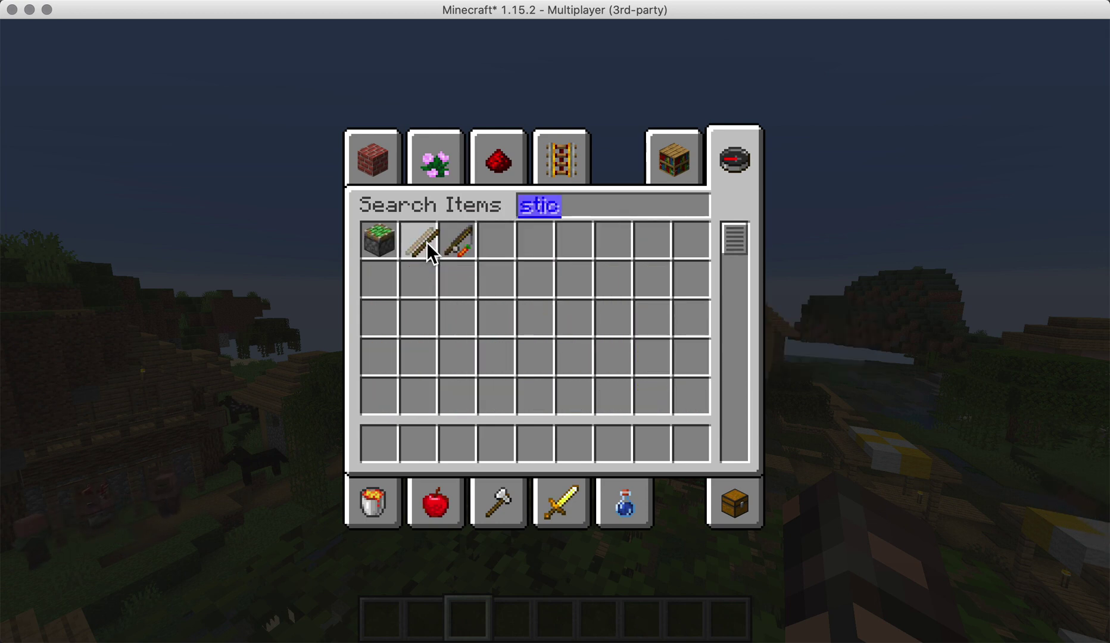
left_click(429, 254)
left_click(545, 444)
key("Escape")
Rename the stick to 'MY SPECIAL STICK!' in gold with /cmi itemname &6, then check it.
type("5")
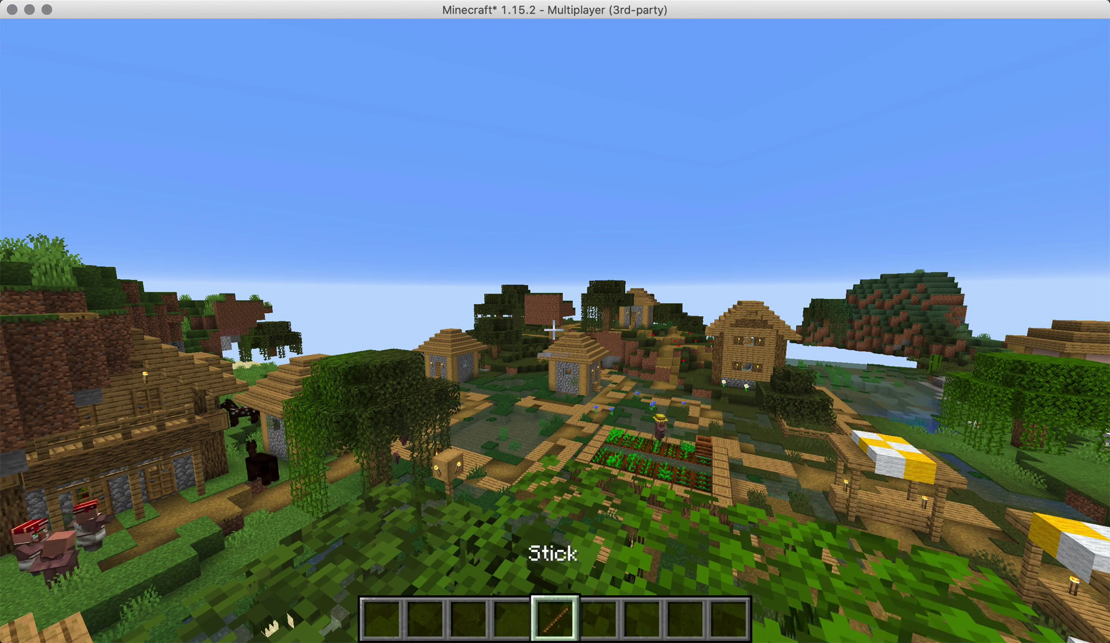
type("/cmi itemn")
key("Tab")
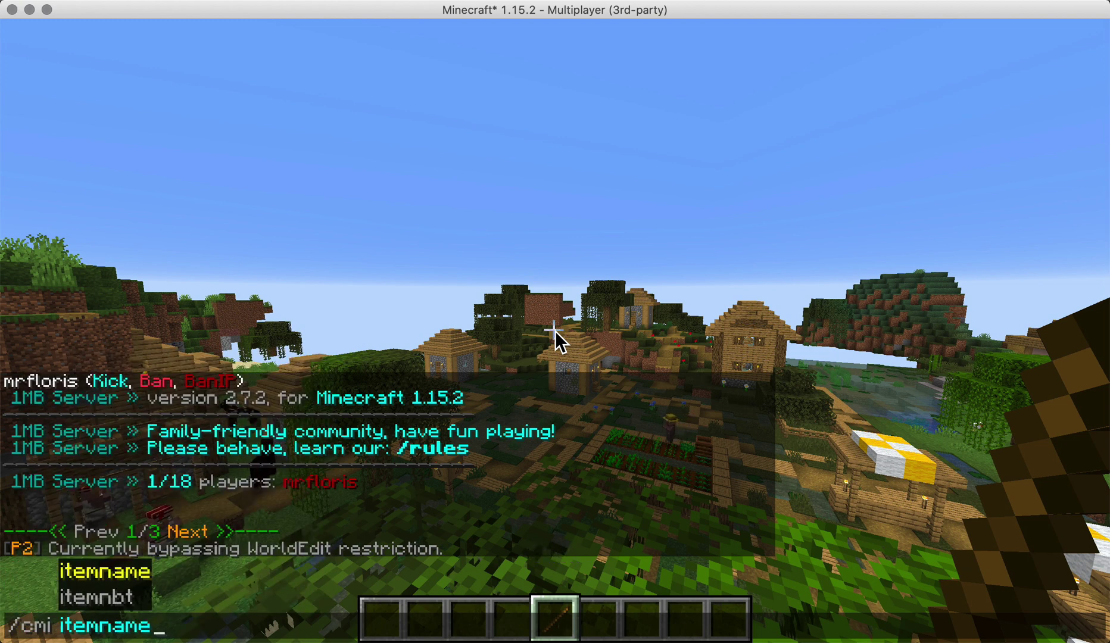
type("&6 MY")
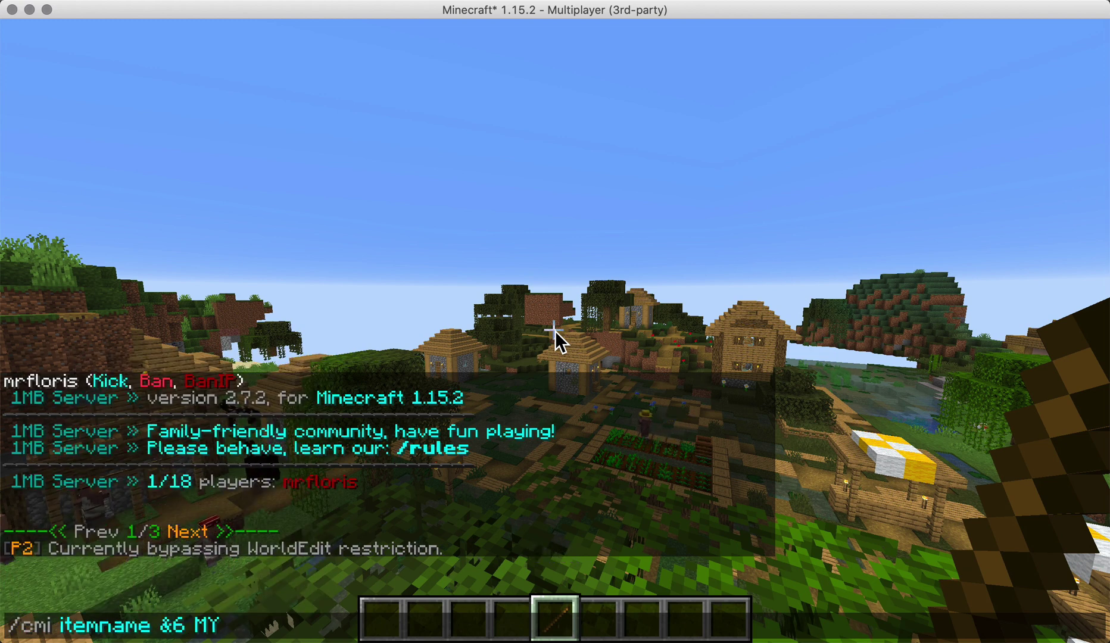
type(" SPECIAL STICK!")
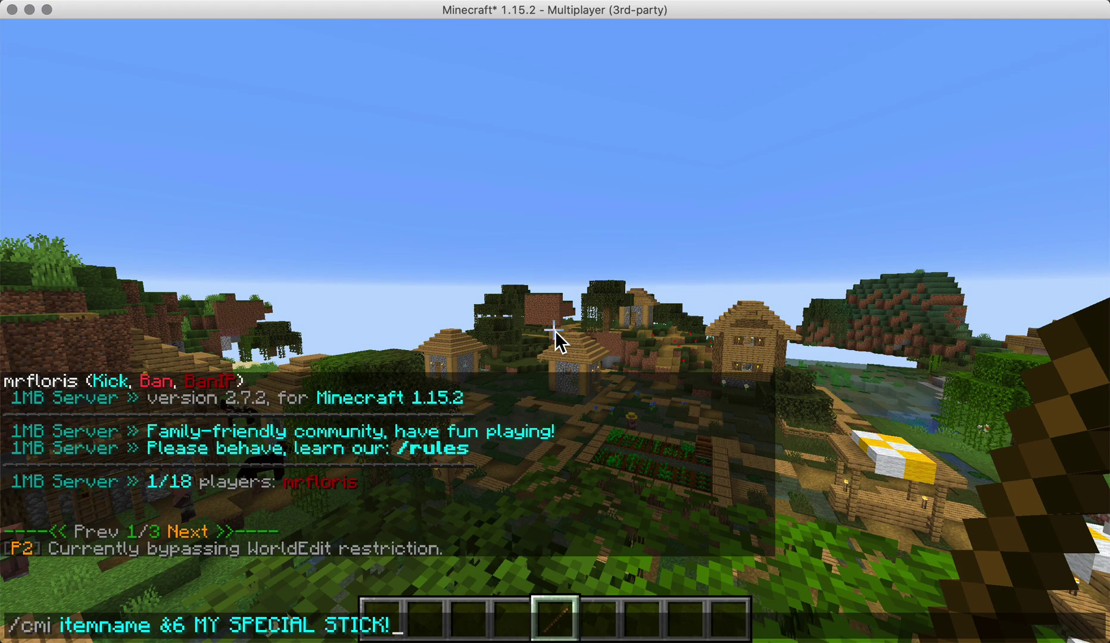
key("Return")
key("e")
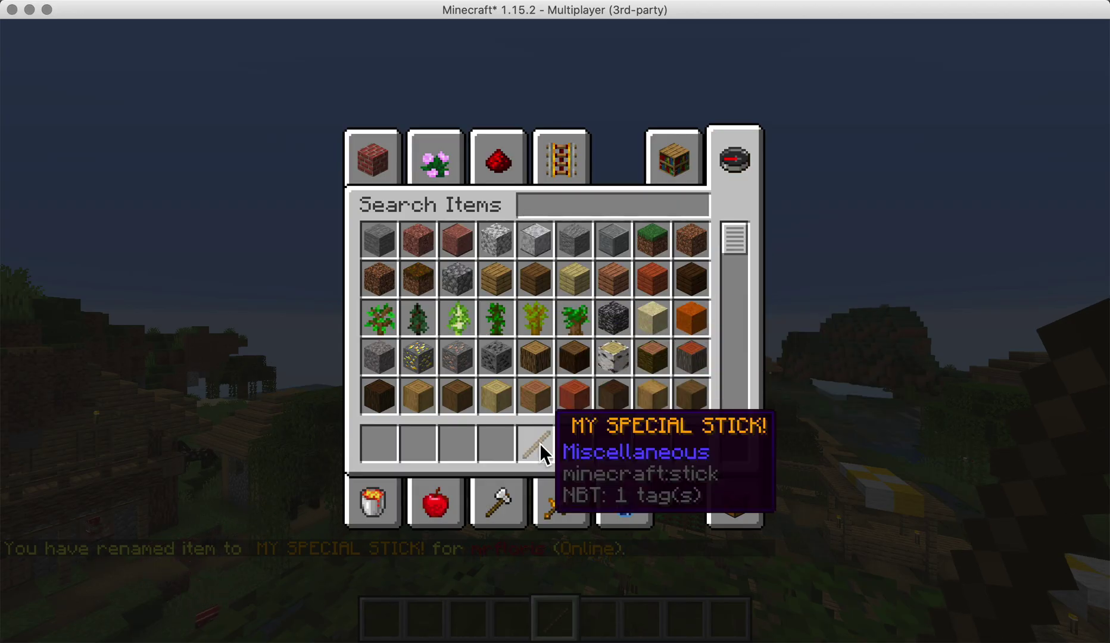
Set lore line 1 to a grey dashed divider with /cmi itemlore 1 &7.
key("Escape")
key("t")
key("Up")
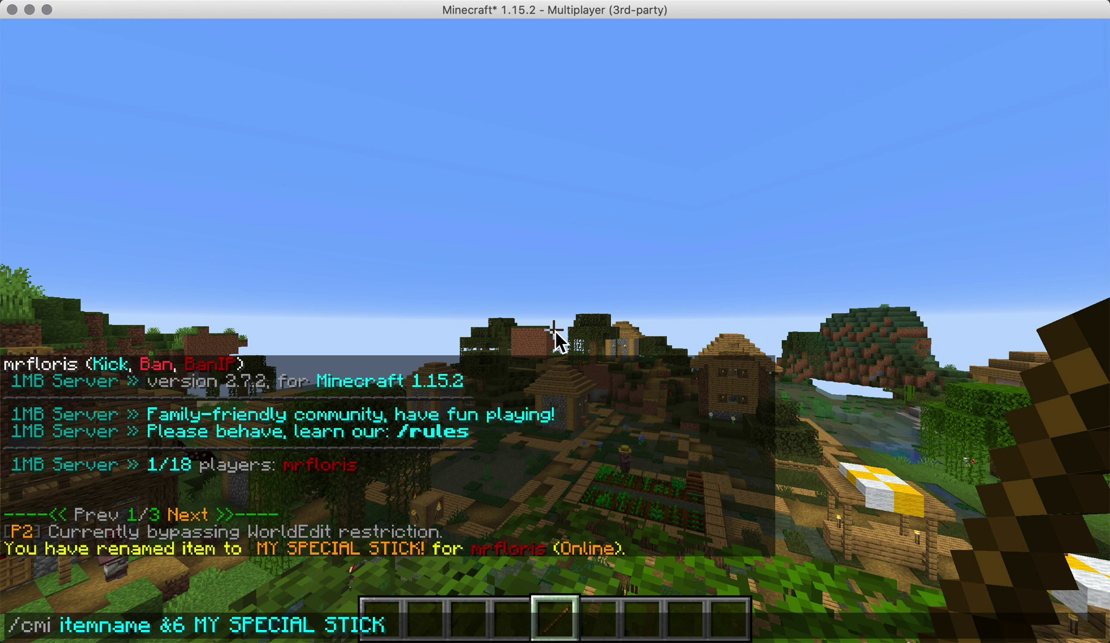
key("BackSpace")
key("BackSpace")
key("BackSpace")
key("BackSpace")
key("BackSpace")
key("BackSpace")
key("BackSpace")
key("BackSpace")
key("BackSpace")
key("BackSpace")
key("BackSpace")
key("BackSpace")
key("BackSpace")
key("BackSpace")
key("BackSpace")
key("BackSpace")
key("BackSpace")
key("BackSpace")
key("BackSpace")
key("BackSpace")
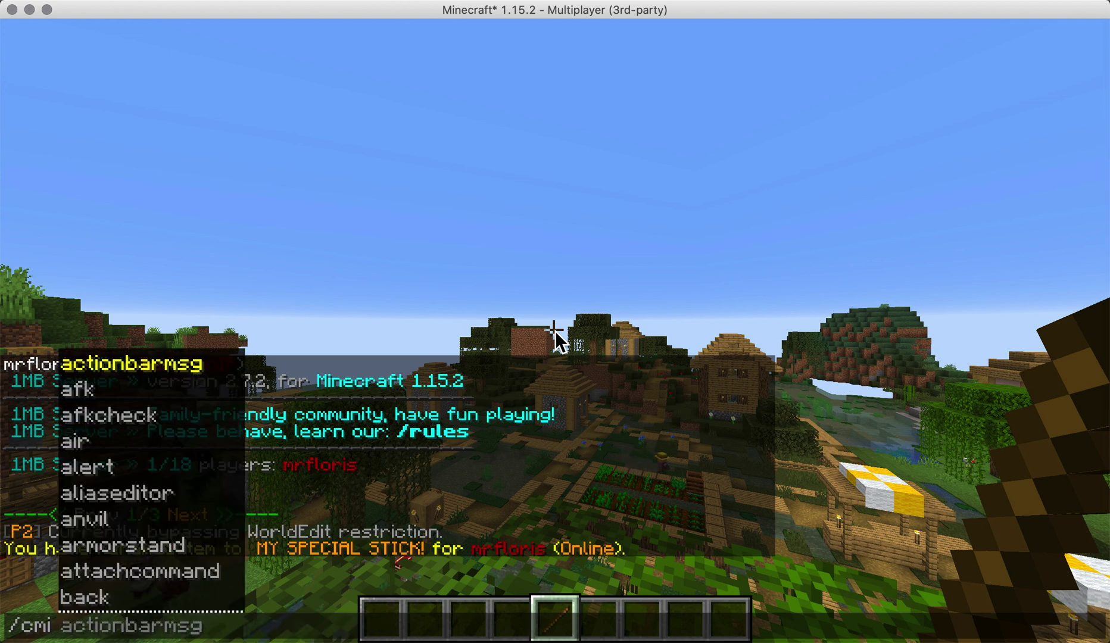
type("itemlore")
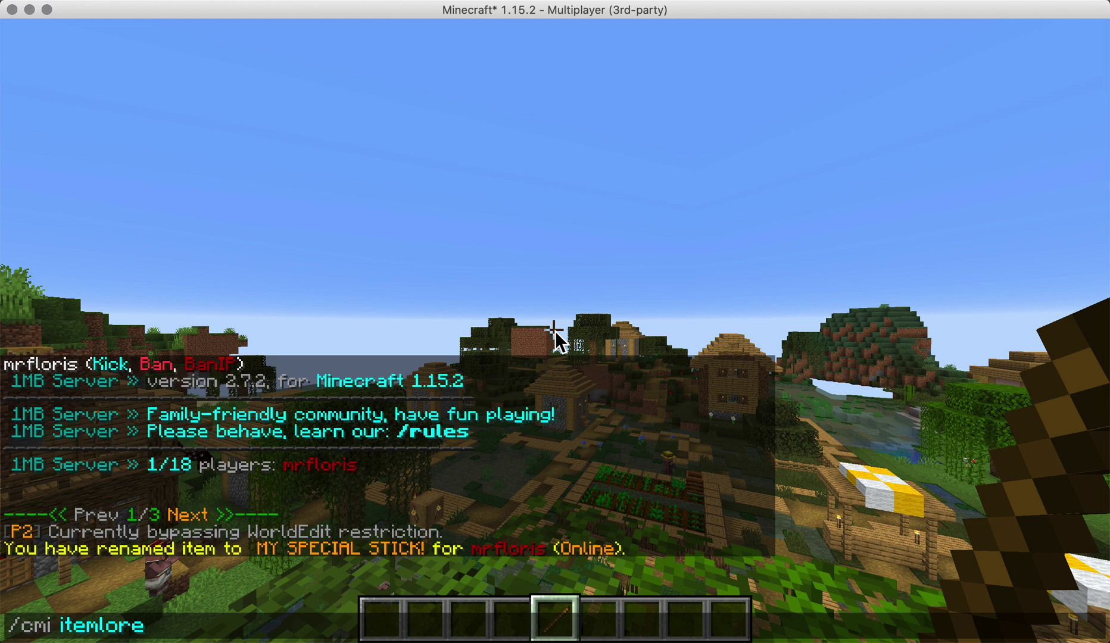
type(" 1 &")
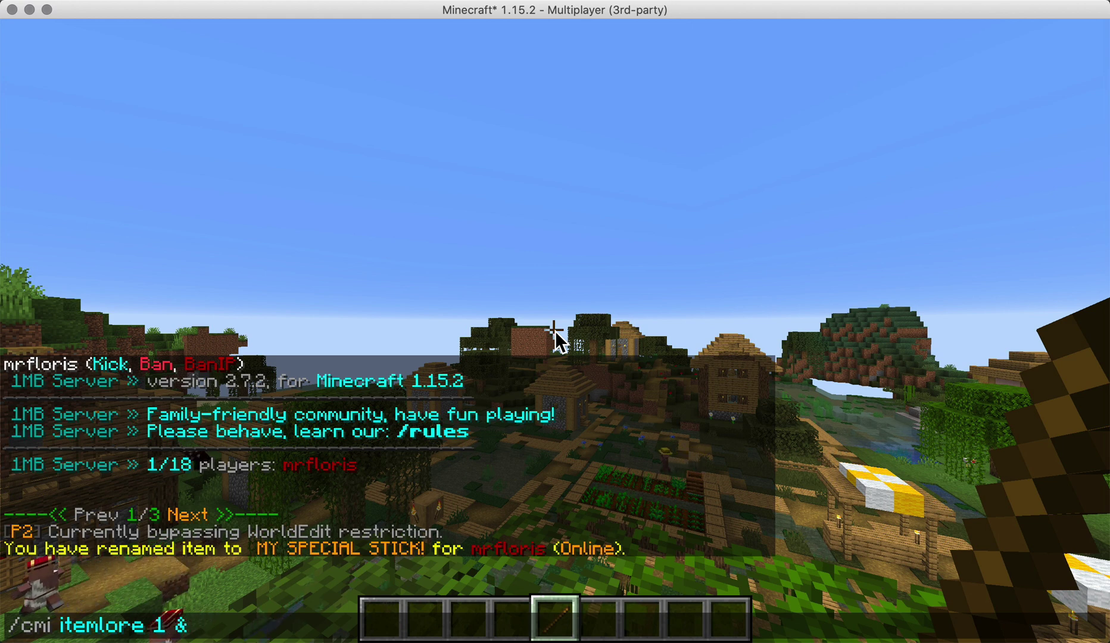
type("7 ---------")
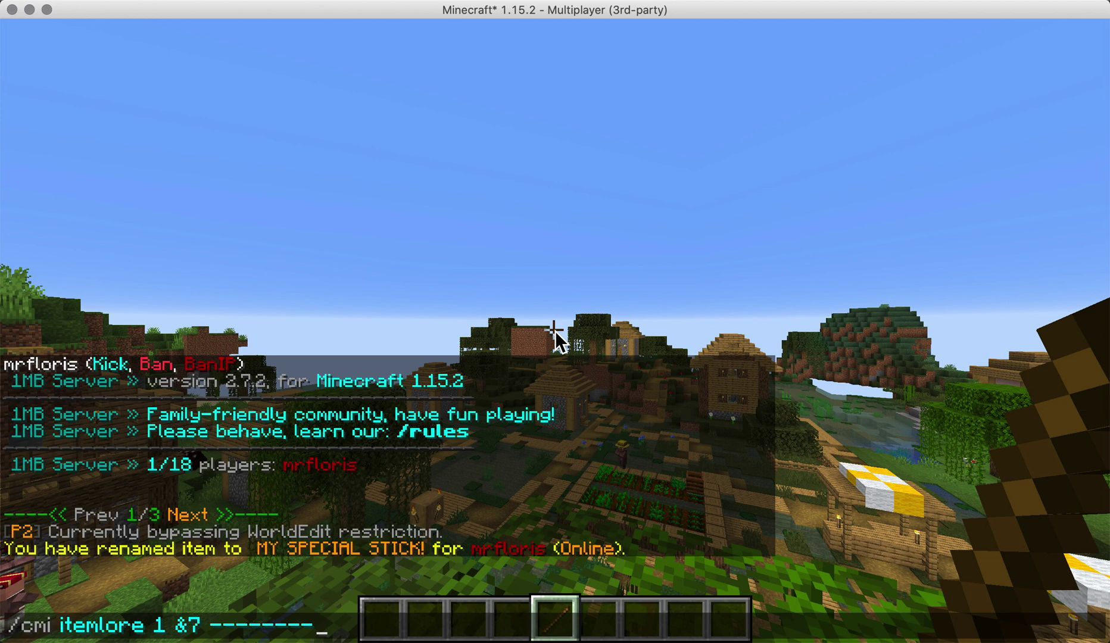
type("--------------------")
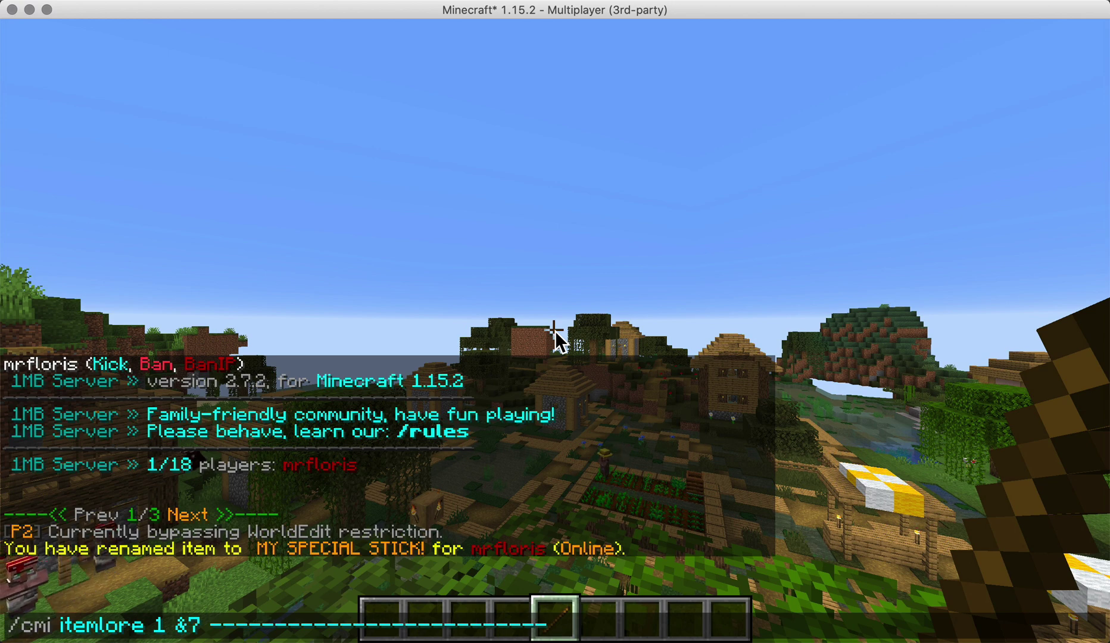
key("Return")
Reuse the same dashed divider command for lore line 3.
key("t")
key("Up")
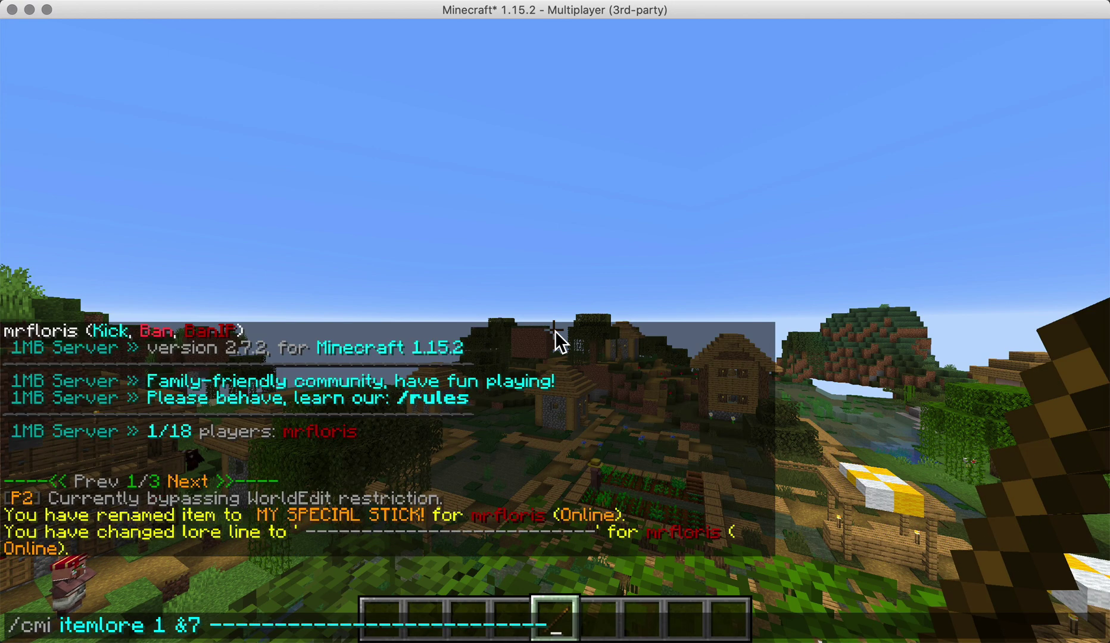
key("Right")
key("BackSpace")
type("3")
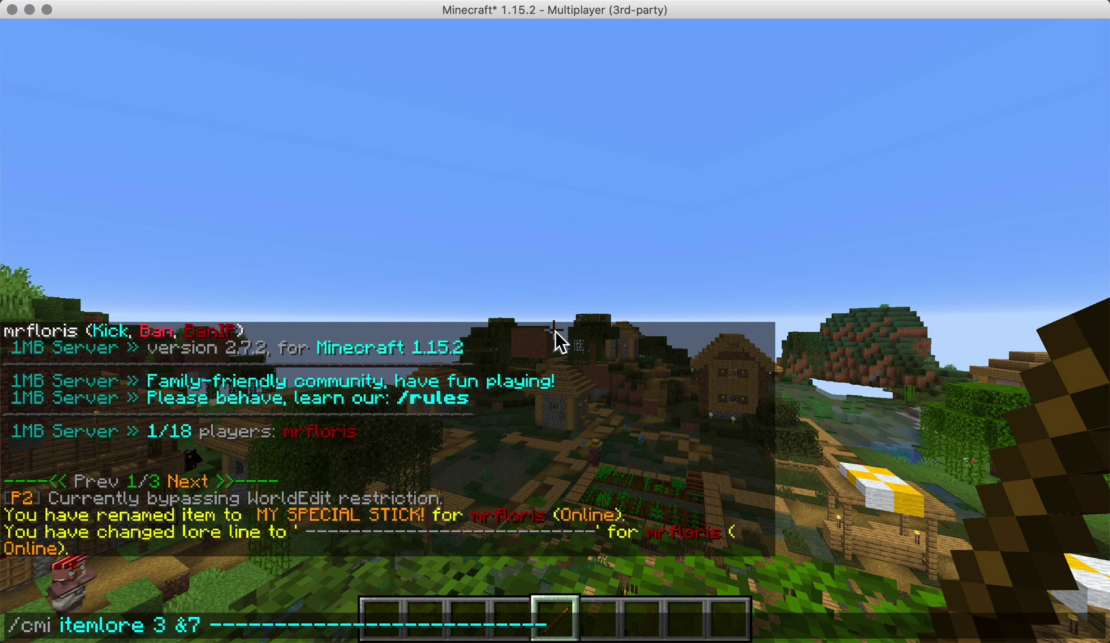
key("Return")
key("slash")
Set lore line 2 to gold 'When you use this, it does stuff' and check the tooltip.
type("cmi item")
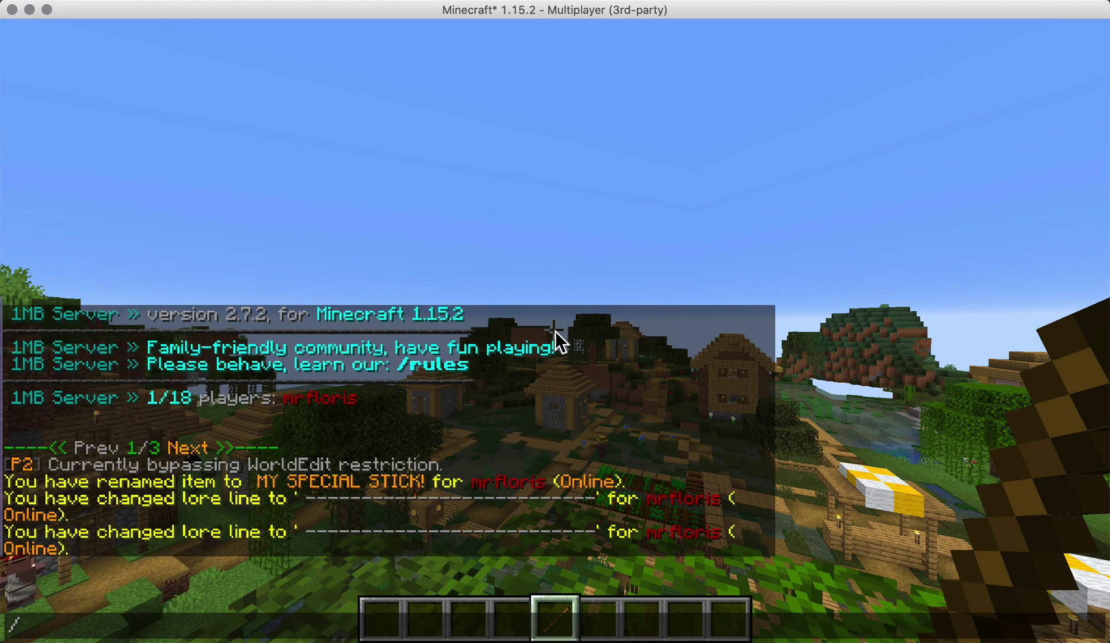
type("lore")
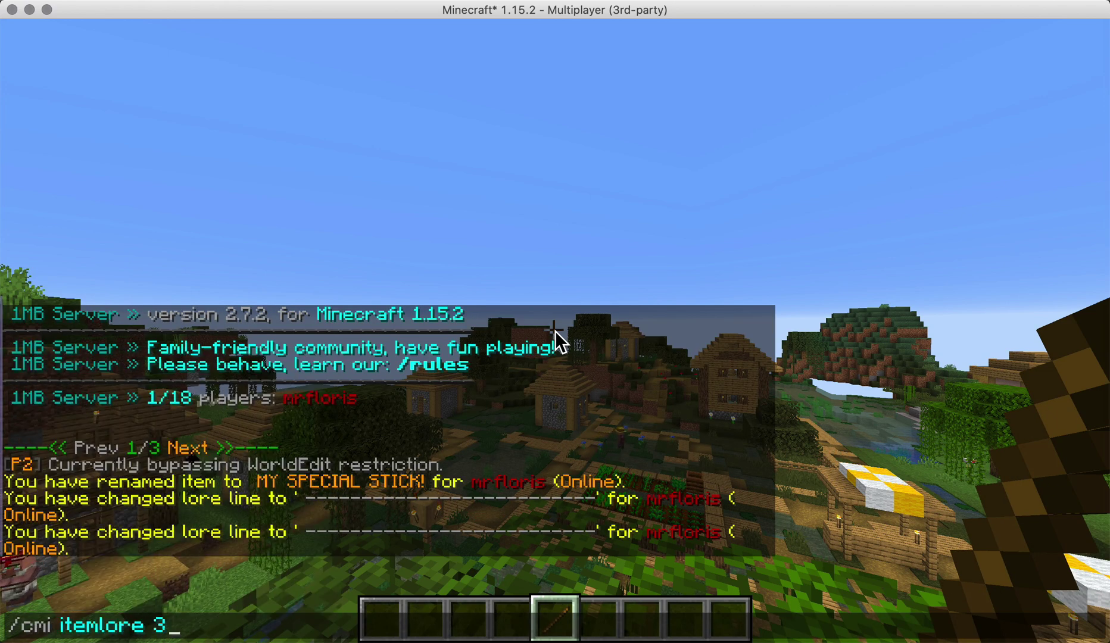
type(" 2 &6")
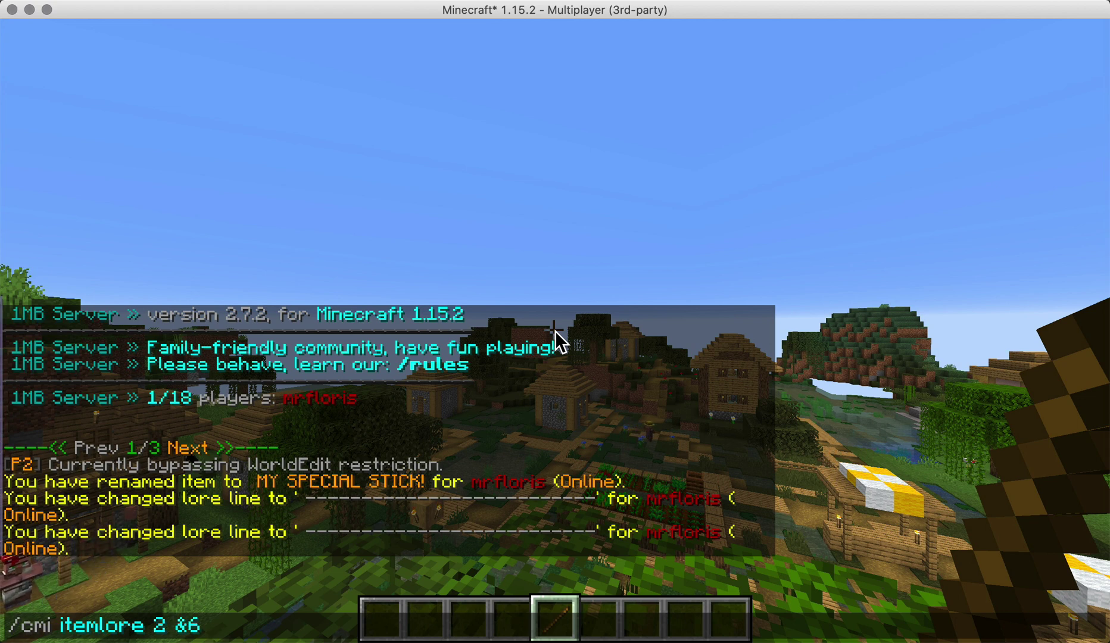
type(" When you use t")
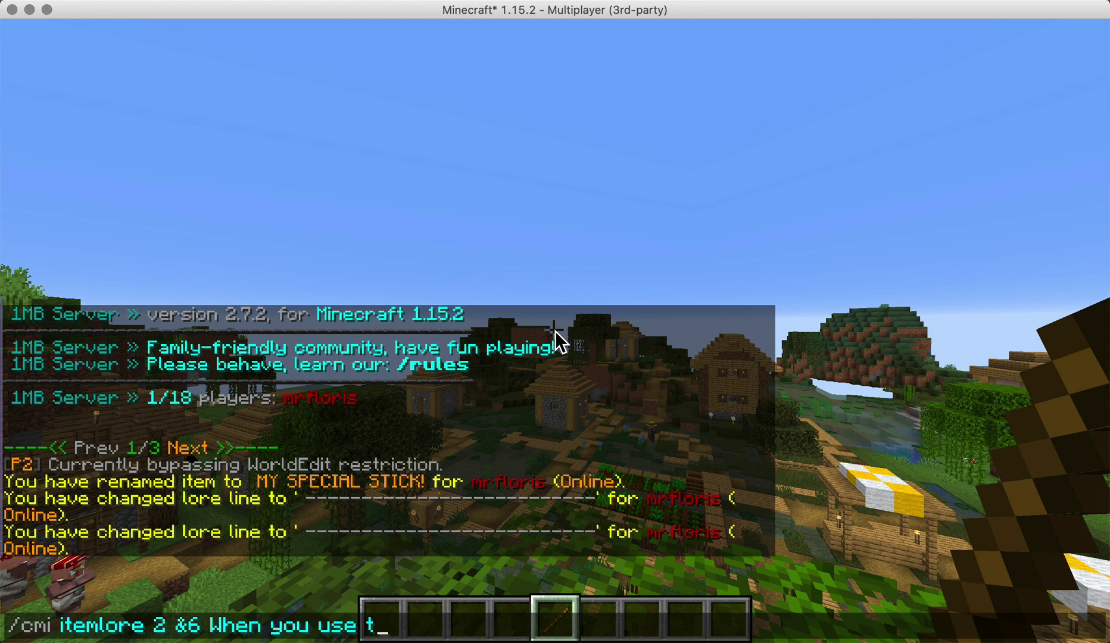
type("his, it")
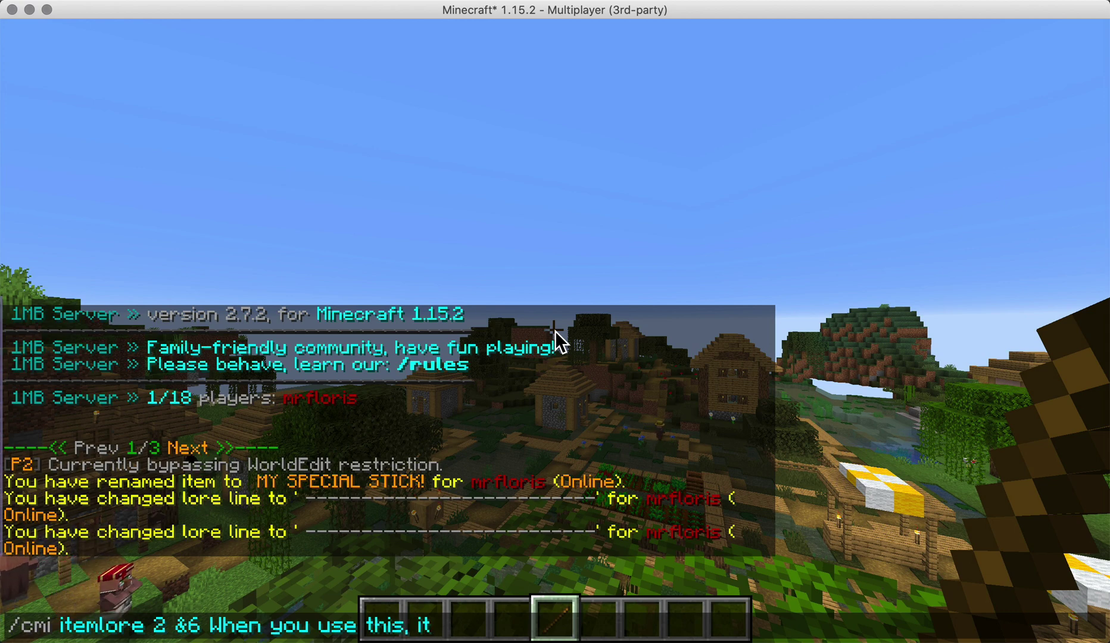
type(" does stuff")
key("Return")
key("e")
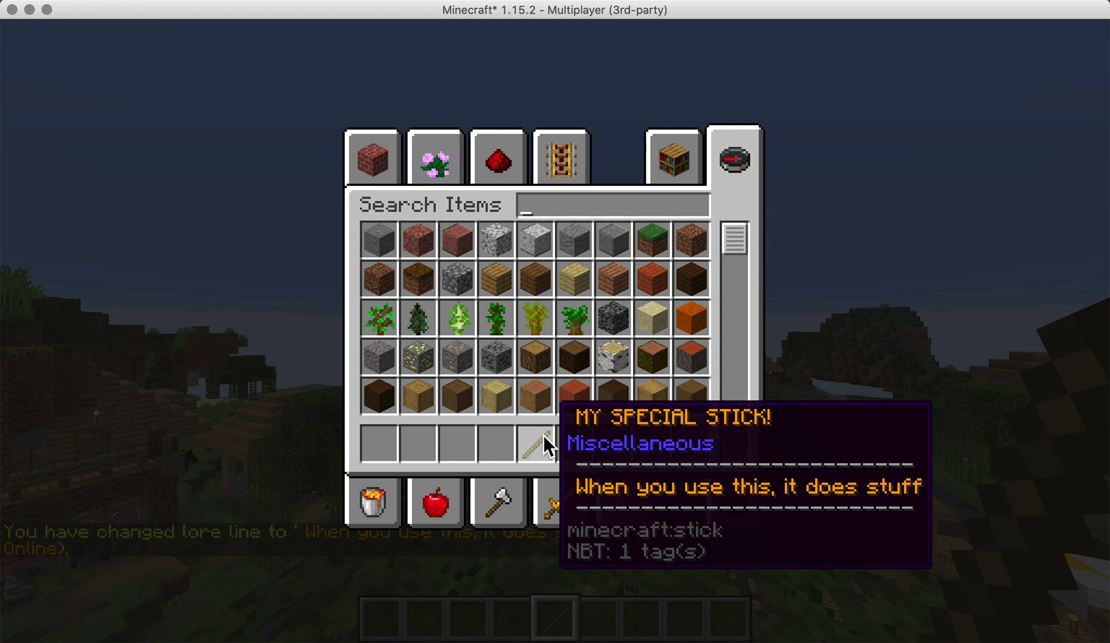
key("e")
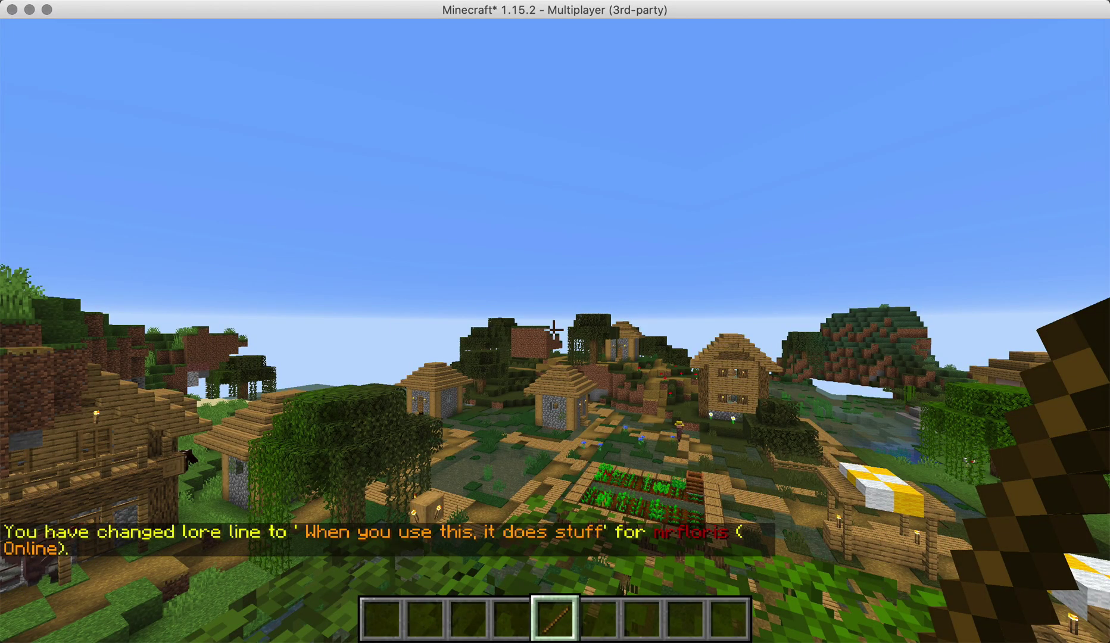
key("super+Tab")
key("super+Tab")
key("super+Tab")
key("super+Tab")
key("super+Tab")
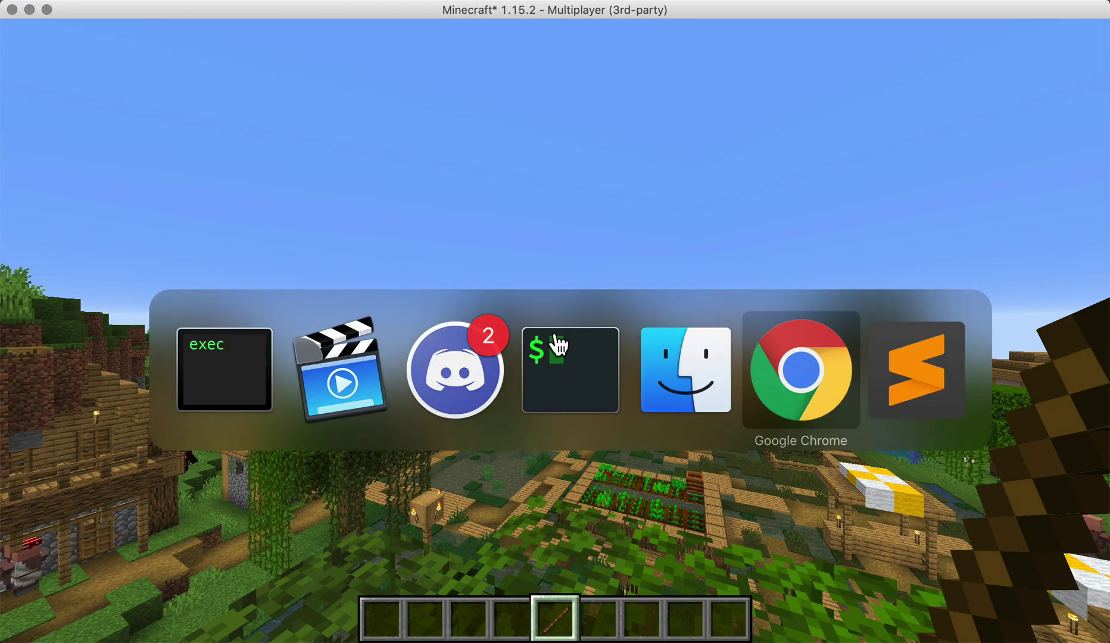
Open zrips.net in a new Chrome tab and navigate to the CMI Commands page.
mouse_move(560, 345)
key("super+t")
type("zrips.net")
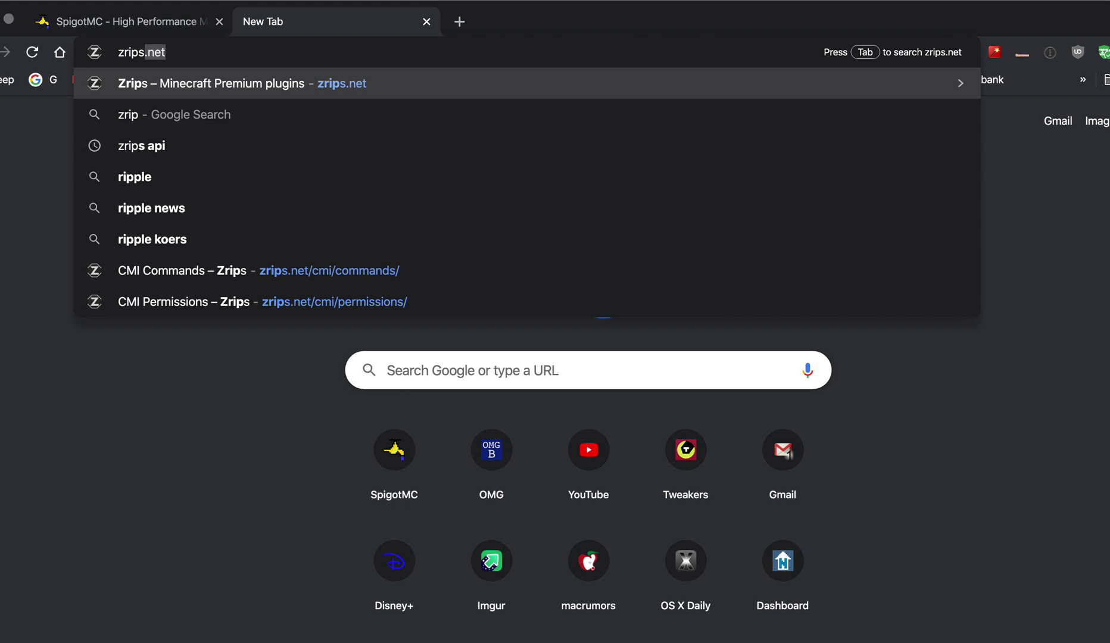
key("Return")
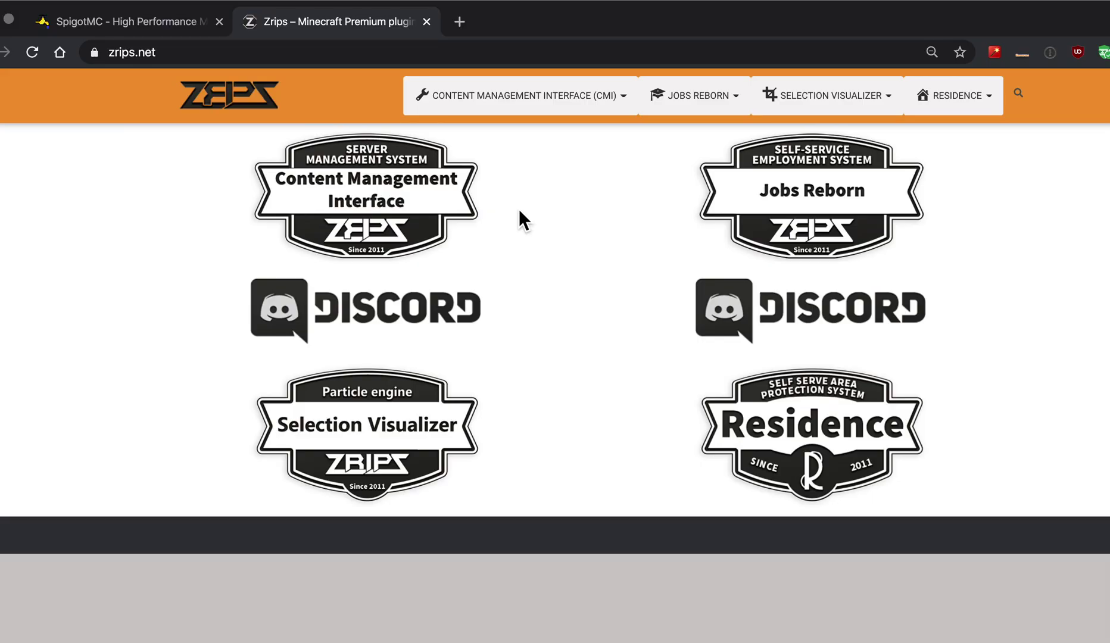
mouse_move(511, 109)
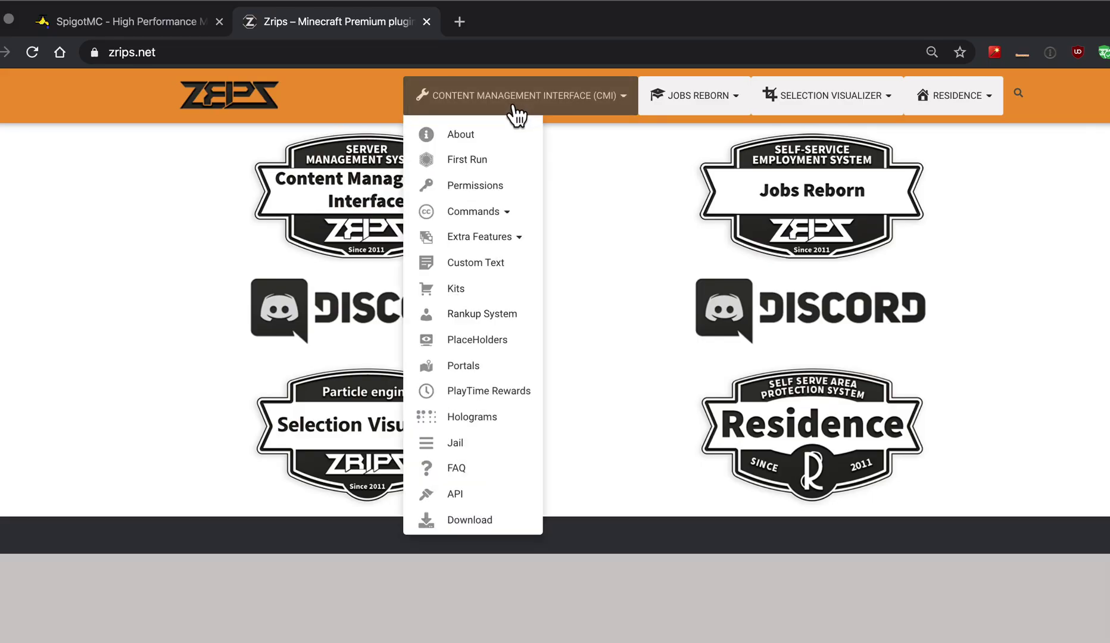
mouse_move(504, 212)
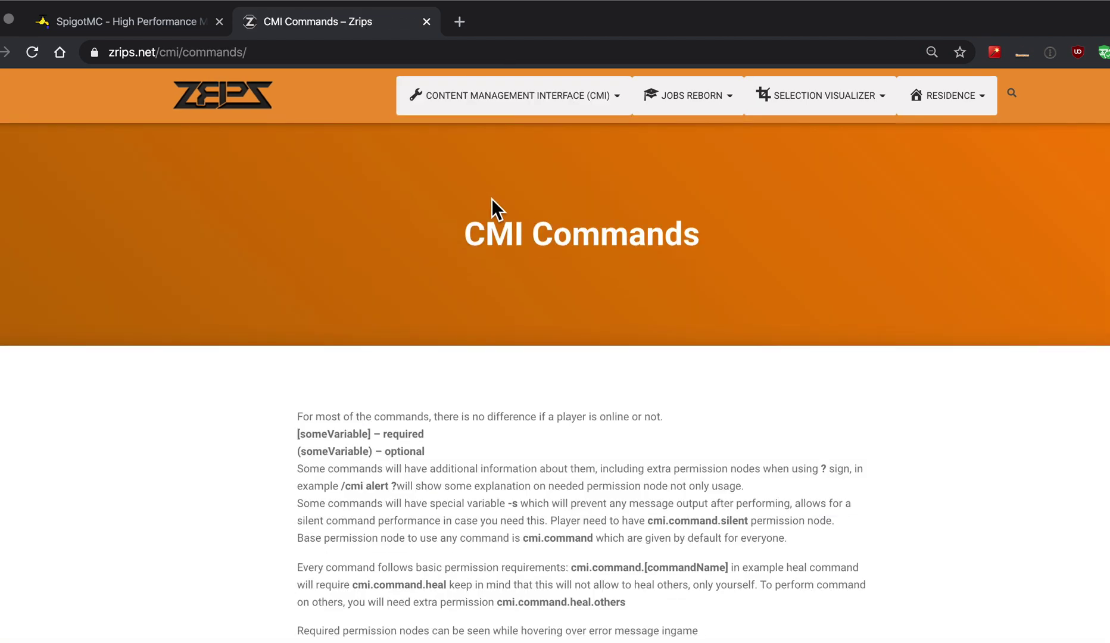
Find the attachcommand entry on the commands page and expand its details.
key("ctrl+f")
type("attach")
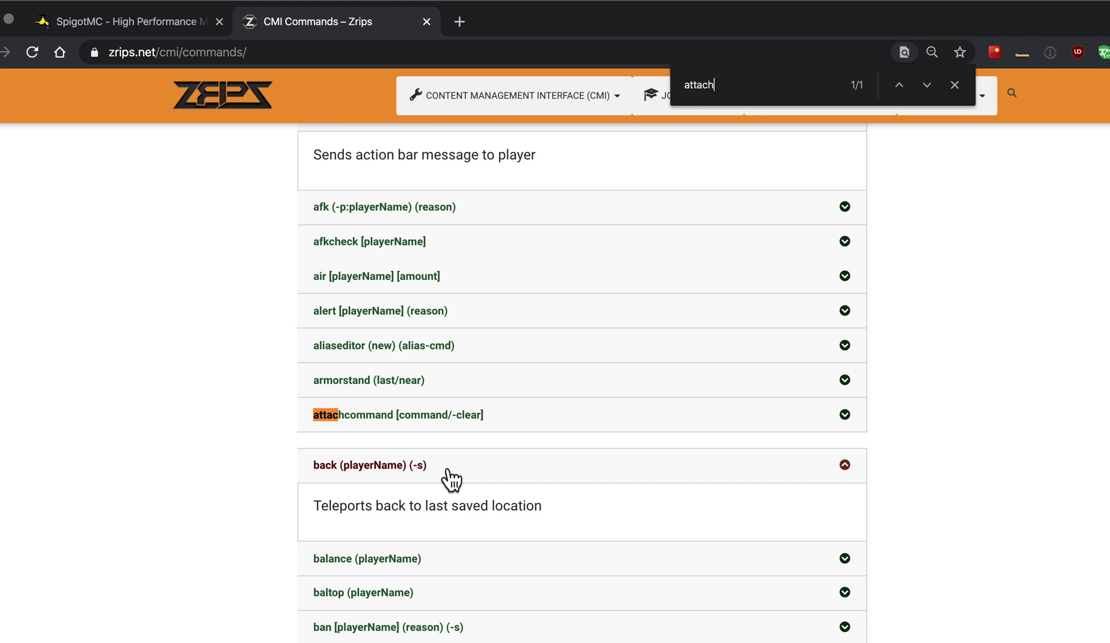
left_click(463, 420)
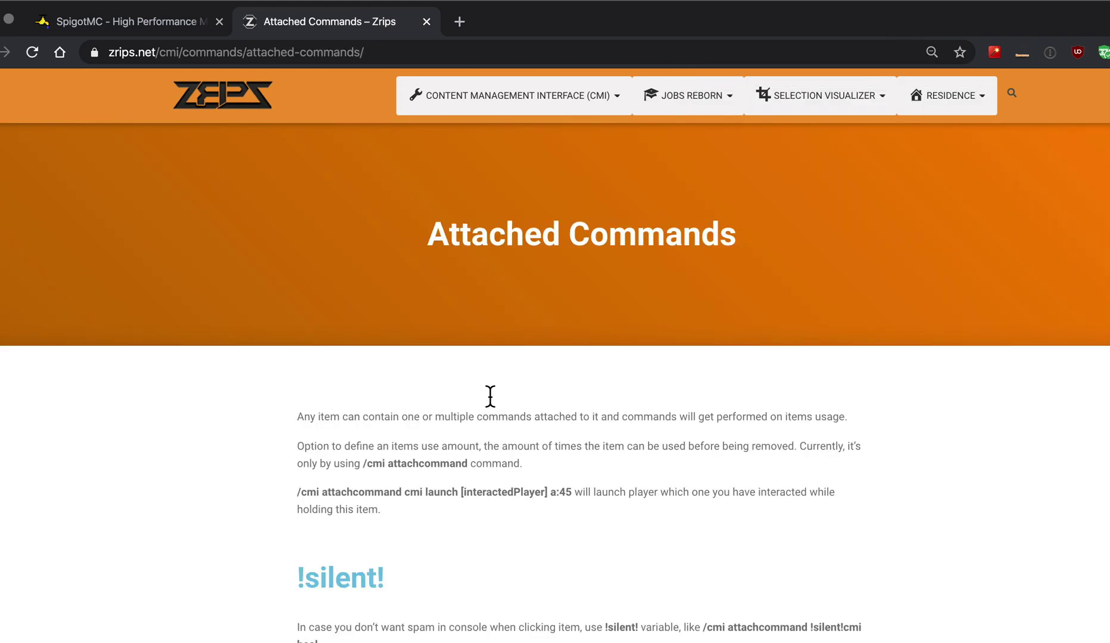
Copy the '/cmi attachcommand !limiteduse:3!;;!cc!cmi fly [playerName] true' example.
scroll(490, 395, "down", 6)
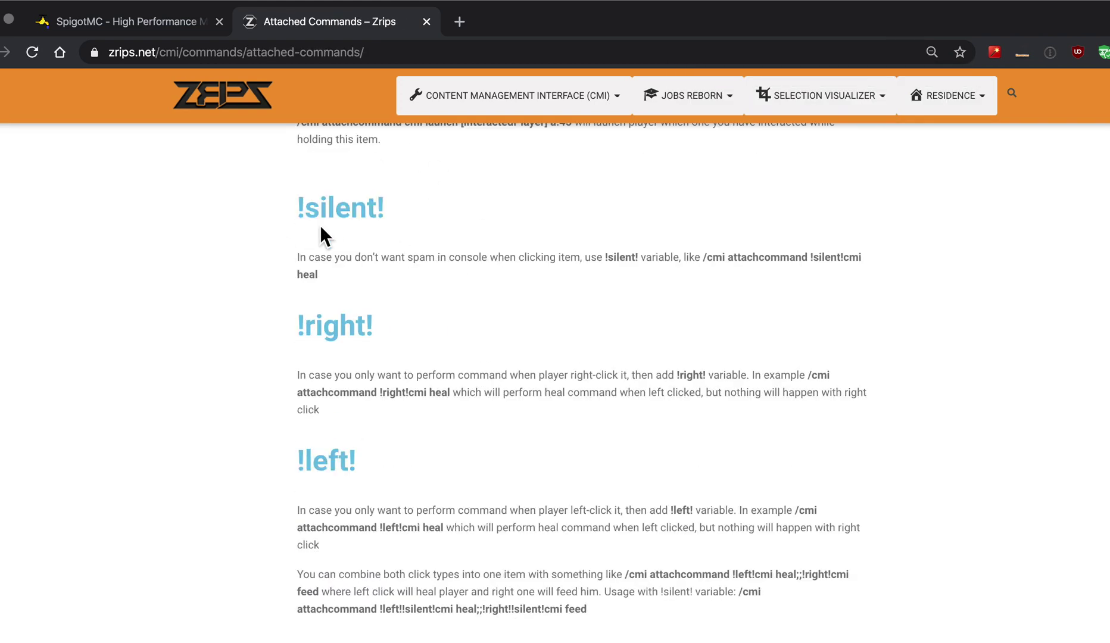
scroll(357, 268, "down", 1)
scroll(345, 309, "down", 3)
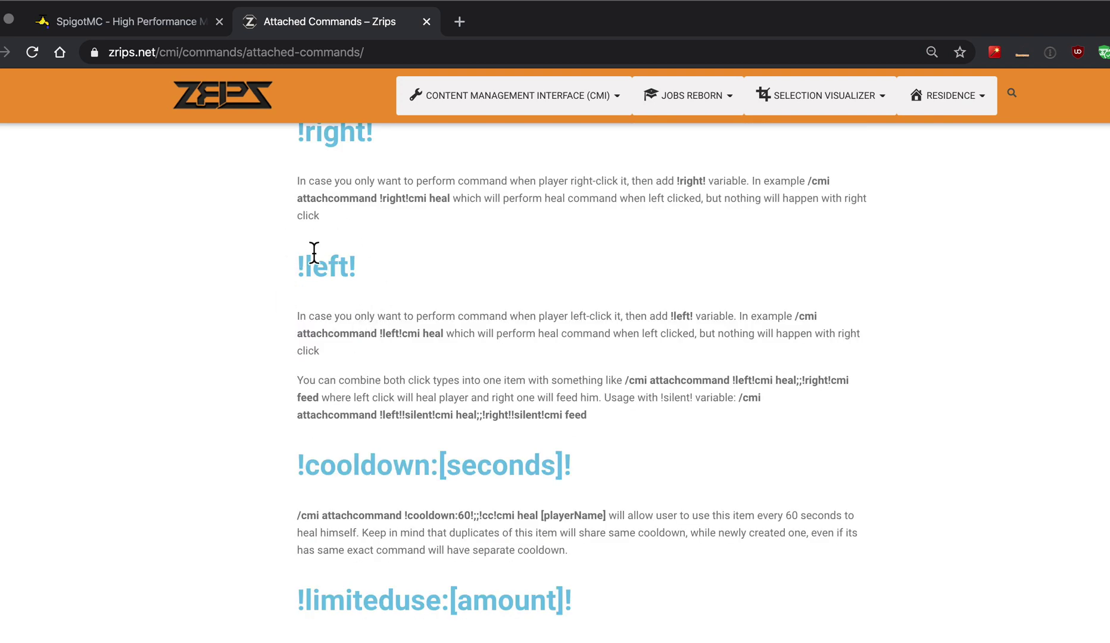
scroll(420, 275, "down", 2)
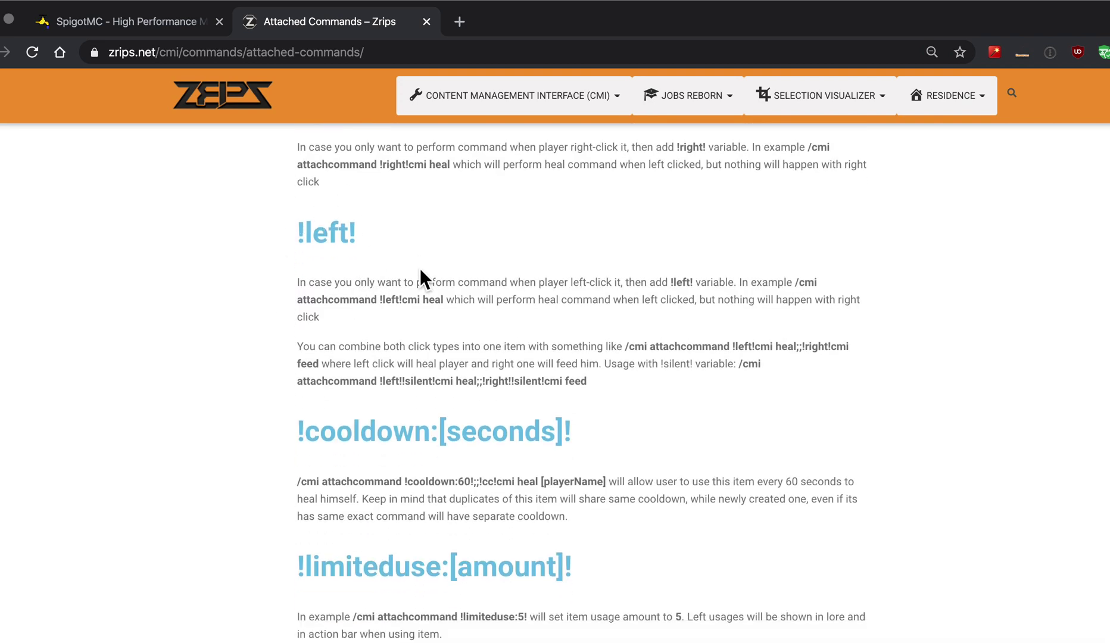
scroll(399, 324, "down", 8)
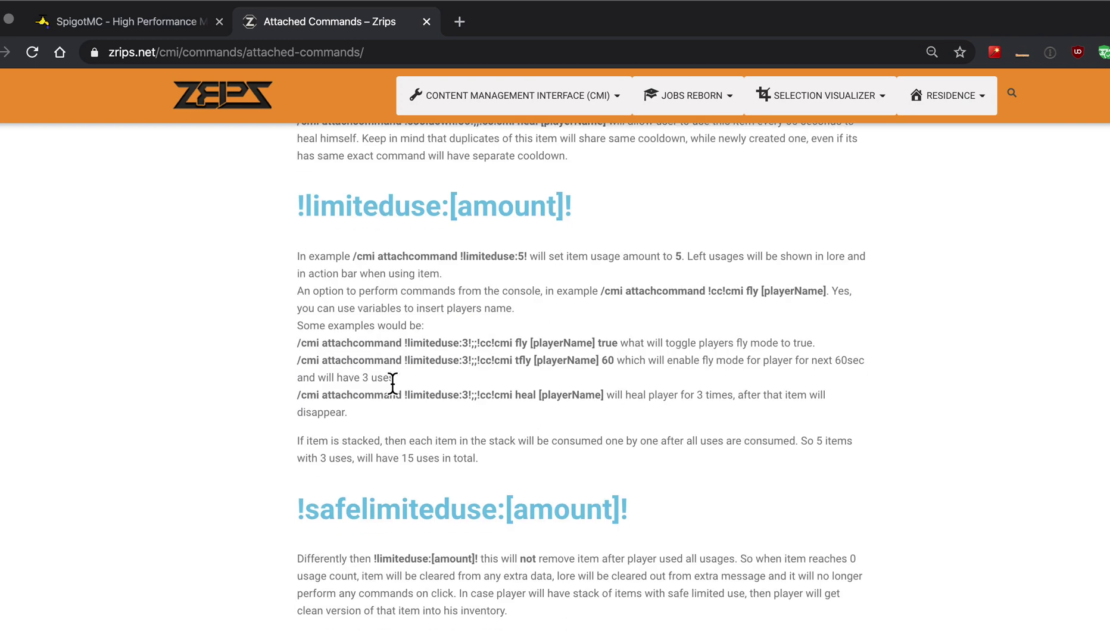
scroll(391, 380, "down", 1)
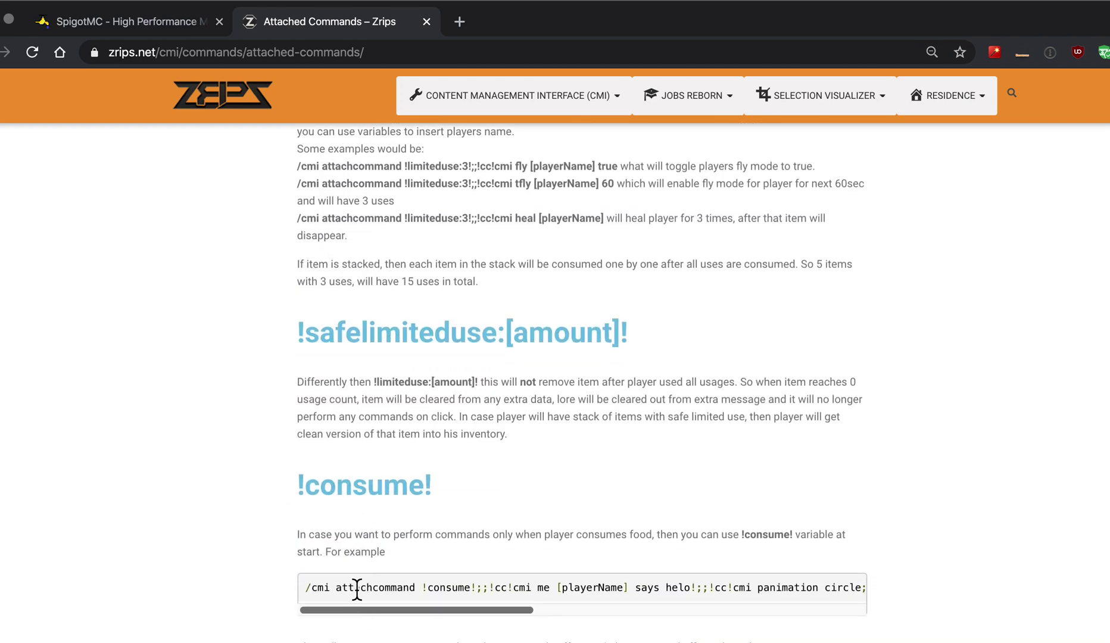
scroll(361, 534, "up", 1)
scroll(365, 543, "up", 6)
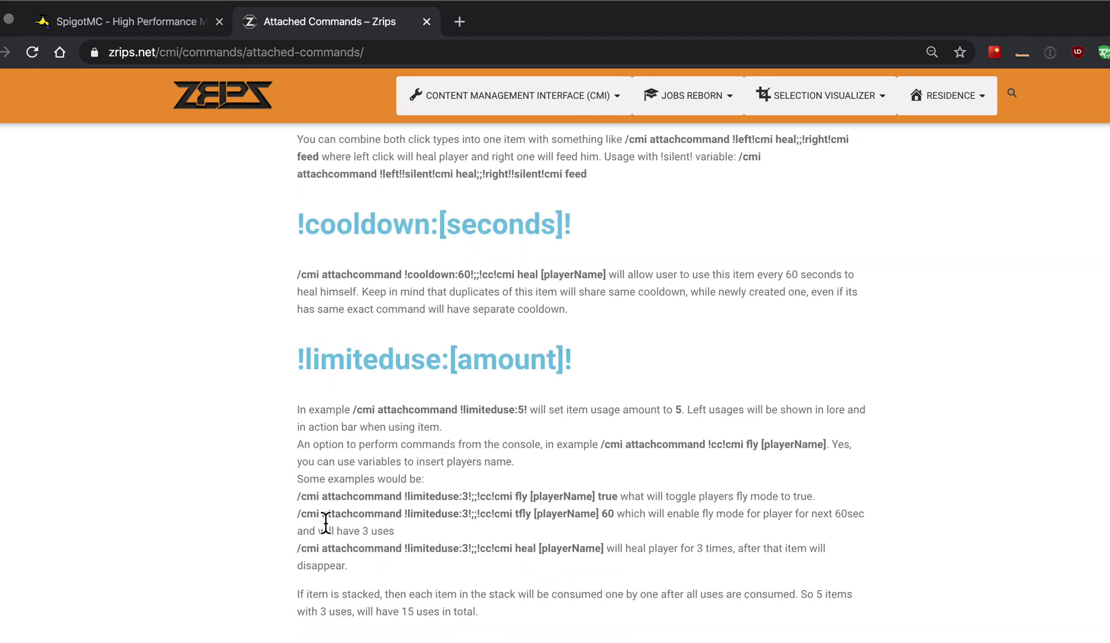
left_click_drag(297, 496, 546, 496)
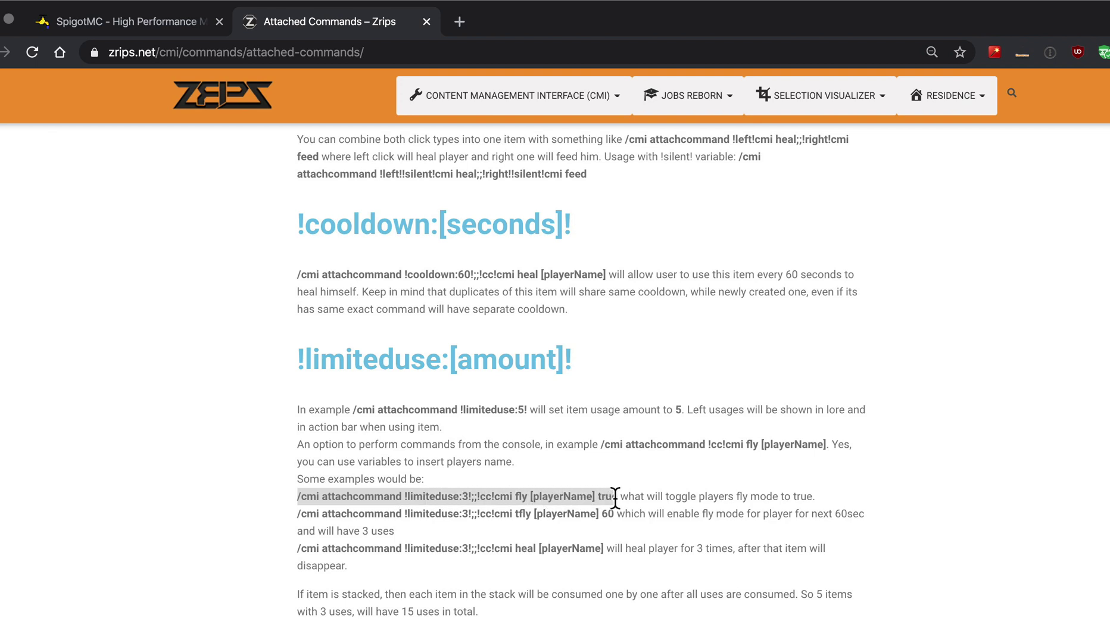
left_click_drag(615, 496, 618, 496)
key("super+Tab")
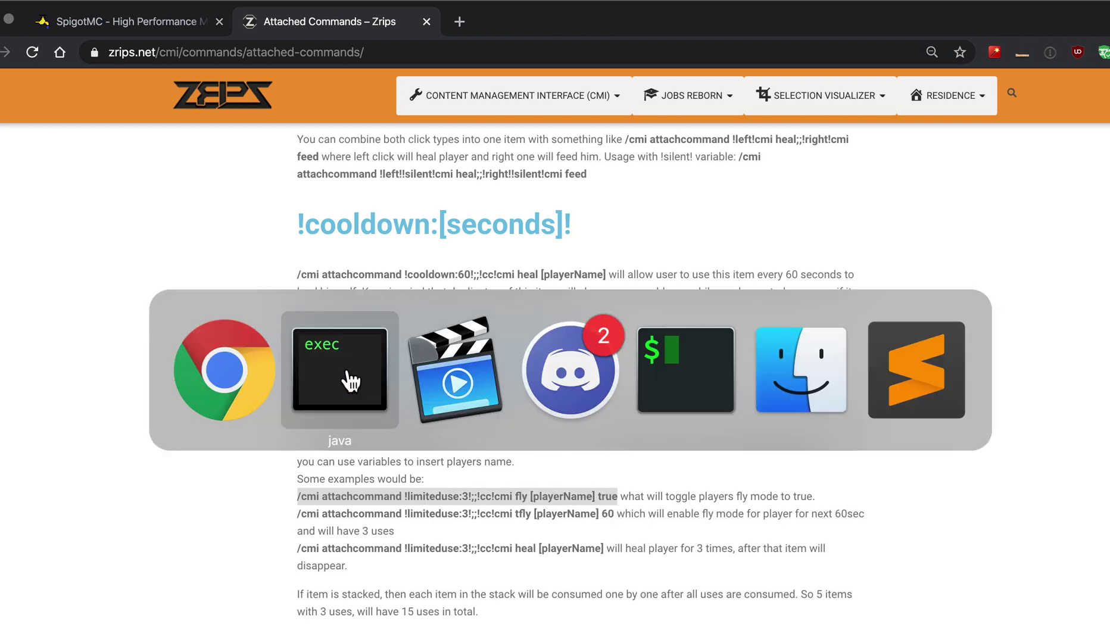
Paste and run the copied attachcommand, giving the stick a 3-use 'cmi fly [playerName] true' command.
left_click(315, 374)
key("slash")
type("cmi attachcommand !limiteduse:3!;!cc!cmi fly [playerName] true")
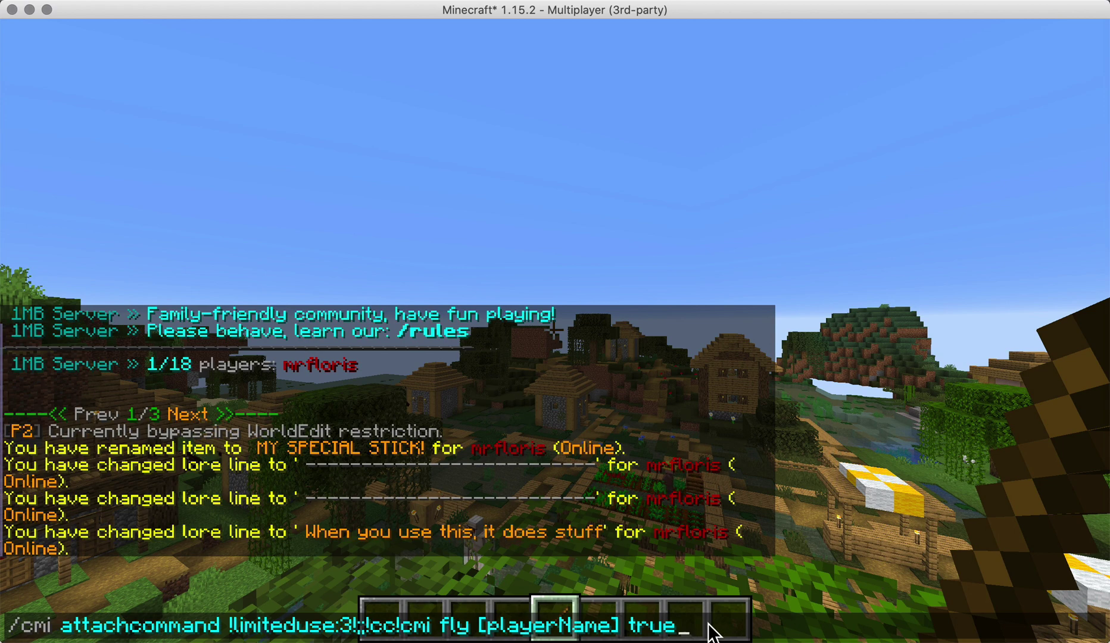
key("Return")
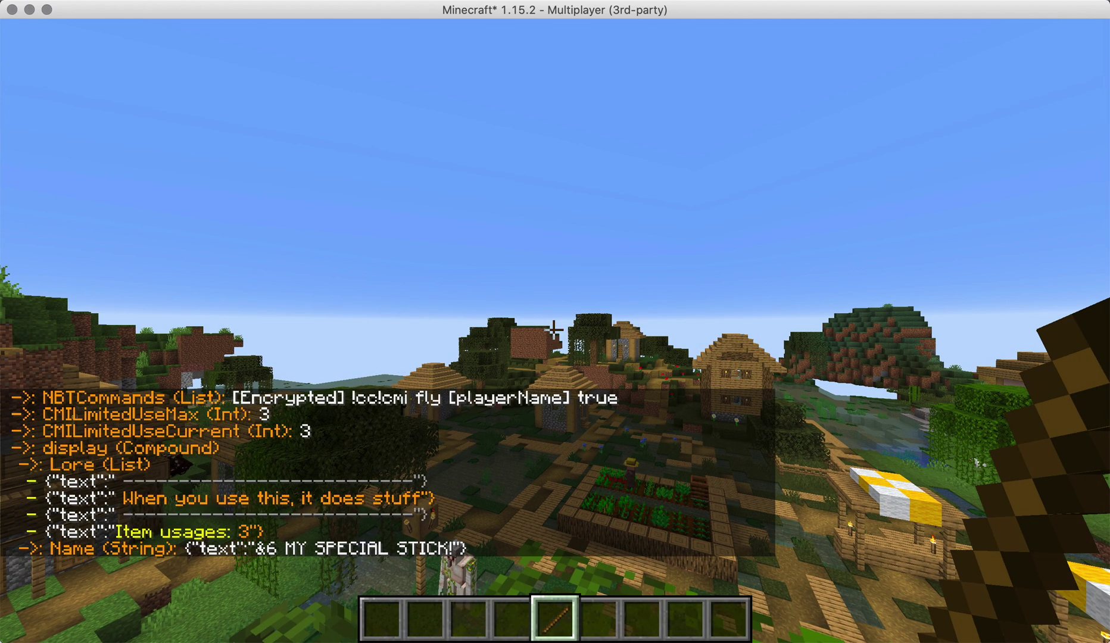
key("t")
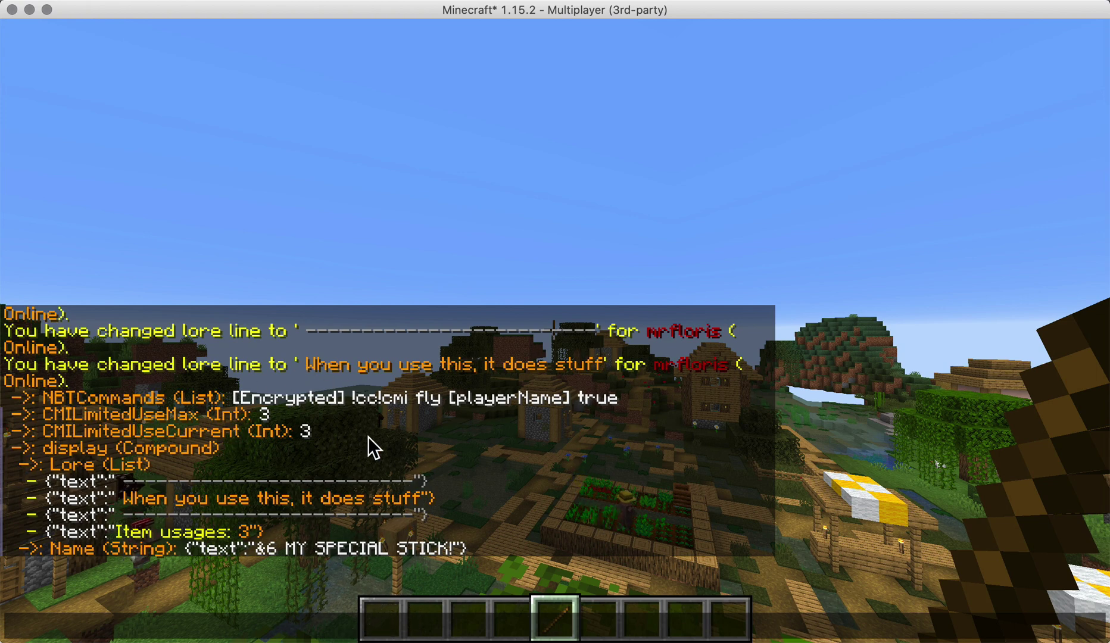
Enchant the stick with Unbreaking III via /cmi enchant Unbreaking 3 and inspect it.
type("/cmi enchant")
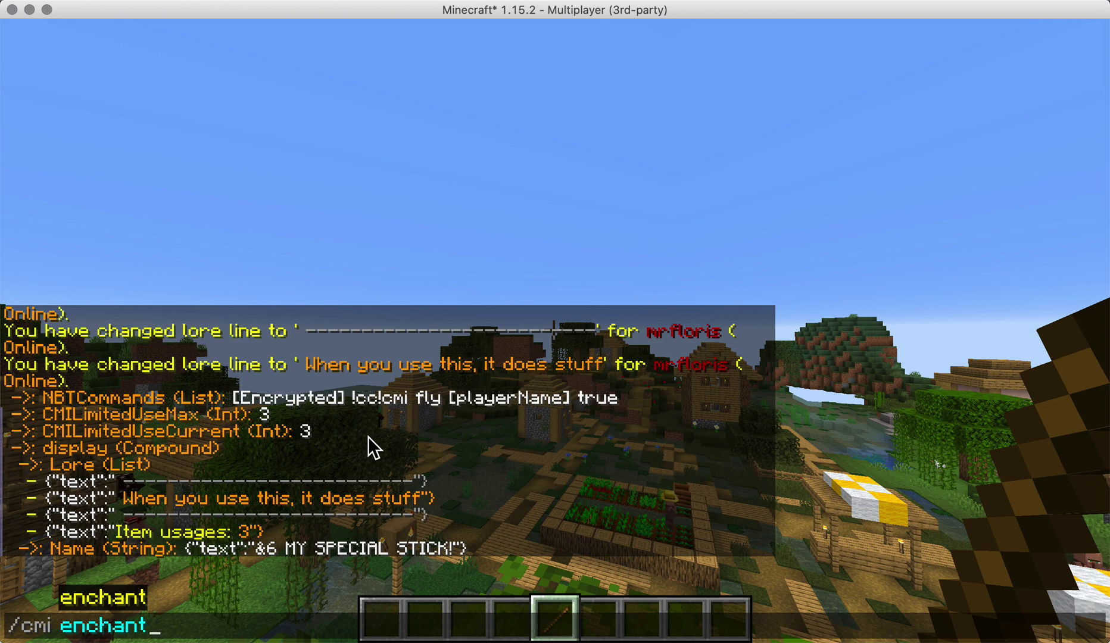
type(" Unbreaking 3")
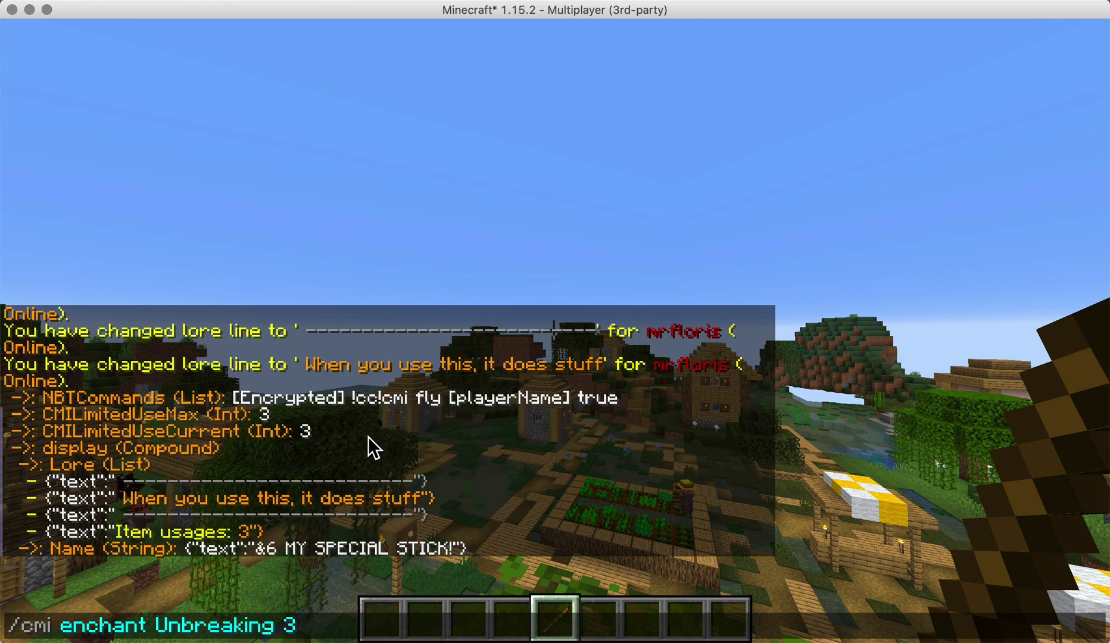
key("Return")
key("e")
mouse_move(552, 448)
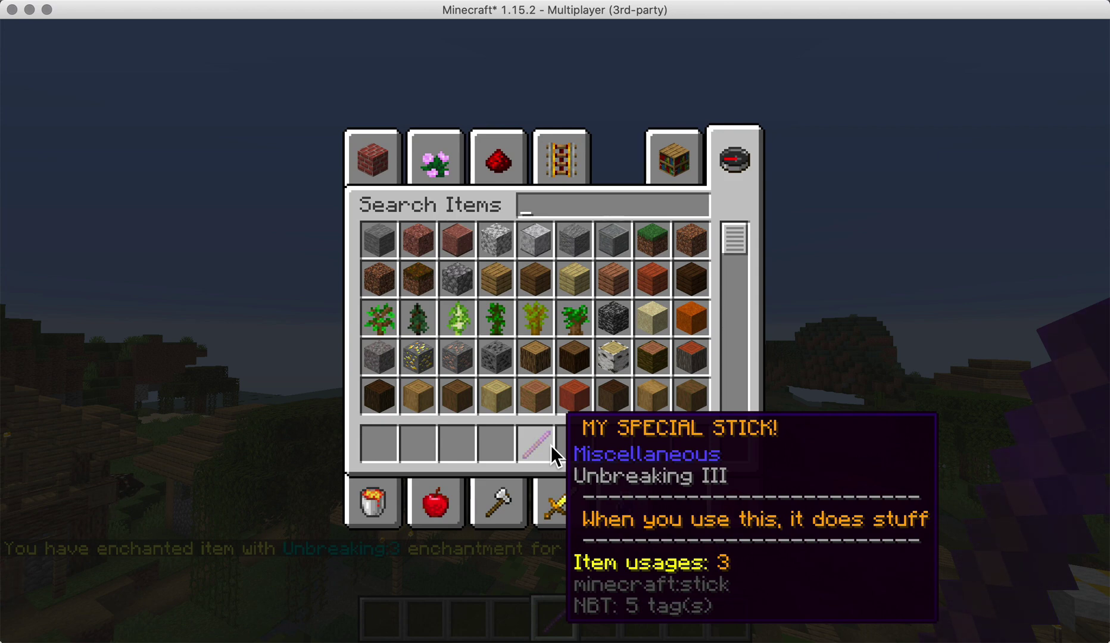
key("Escape")
Hide the stick's enchantments and attributes with /cmi hideflags hide_enchants and hide_attributes.
type("/cmi h")
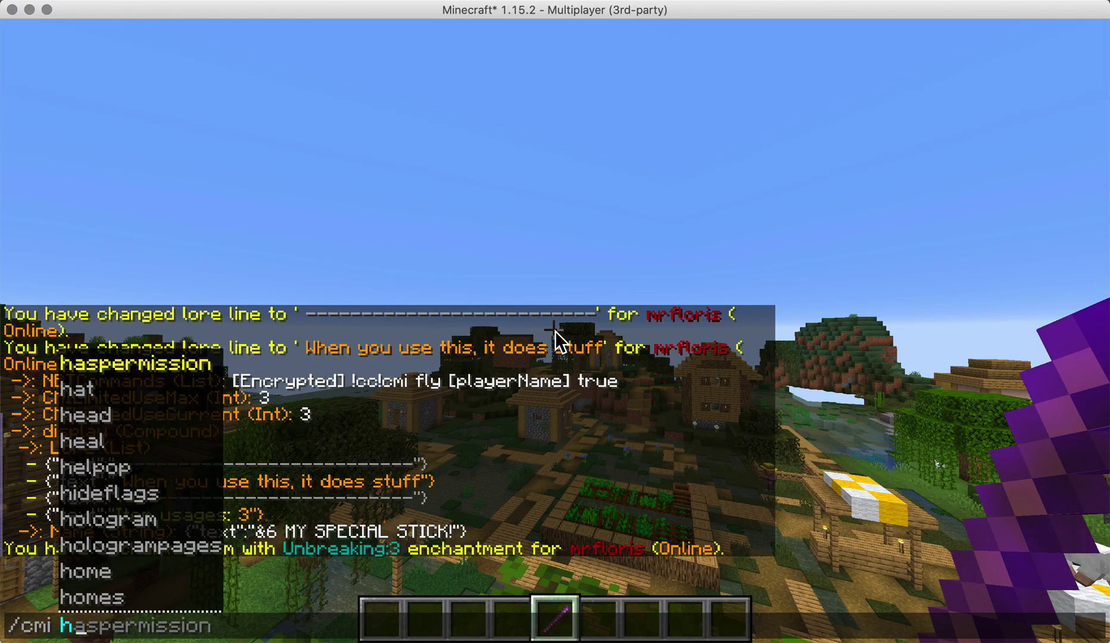
type("ideflags hide_")
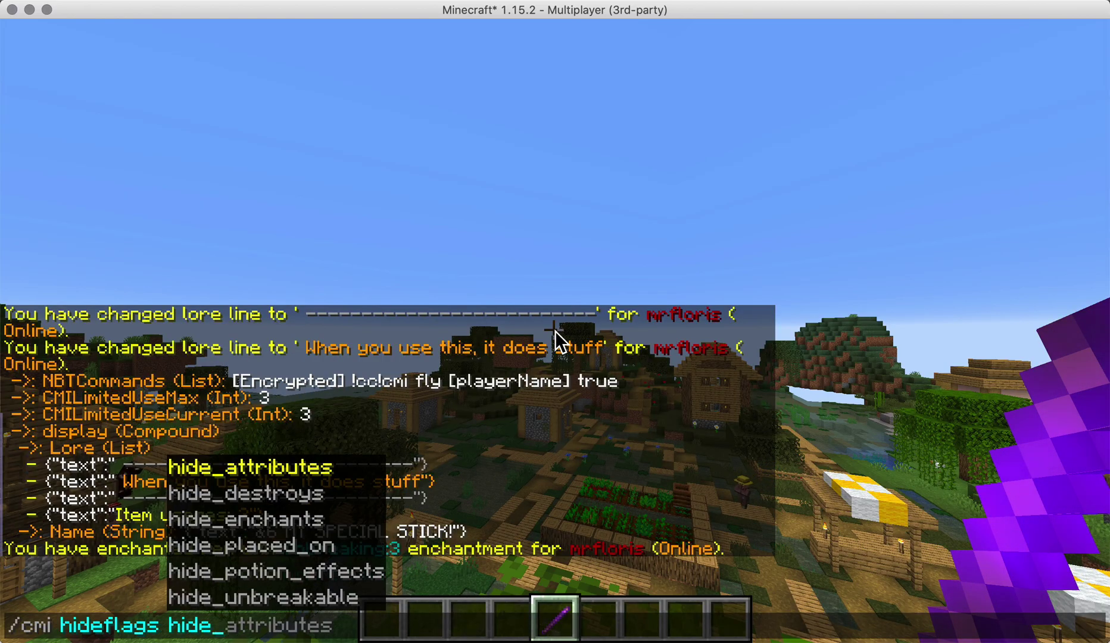
type("enchants")
key("Return")
key("t")
key("Up")
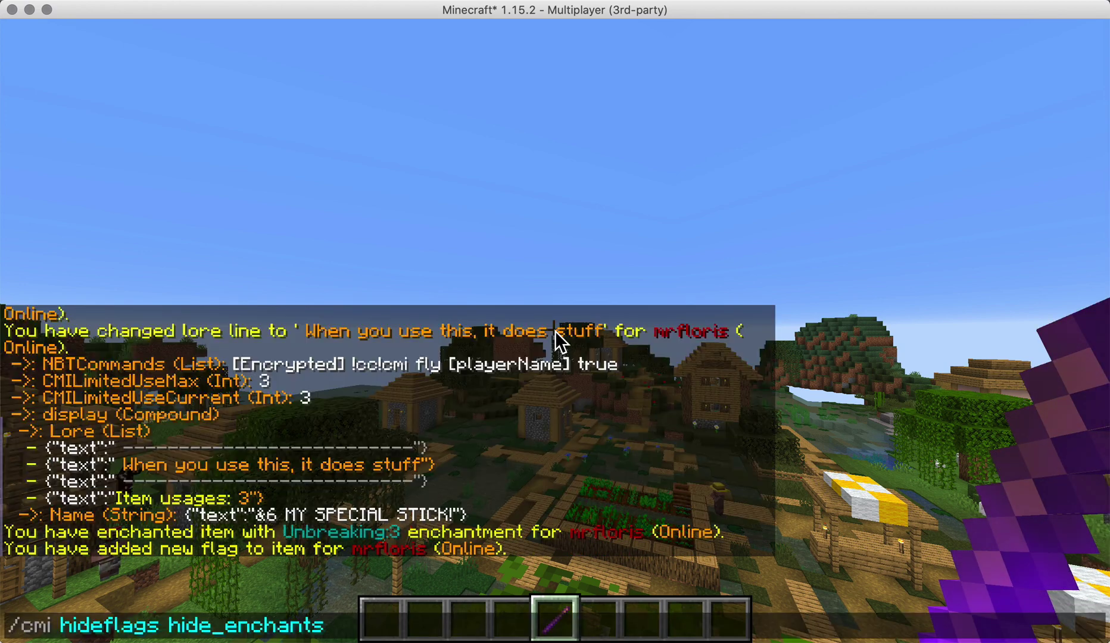
key("BackSpace")
key("BackSpace")
key("BackSpace")
key("BackSpace")
key("BackSpace")
key("BackSpace")
key("BackSpace")
key("BackSpace")
type("attributes")
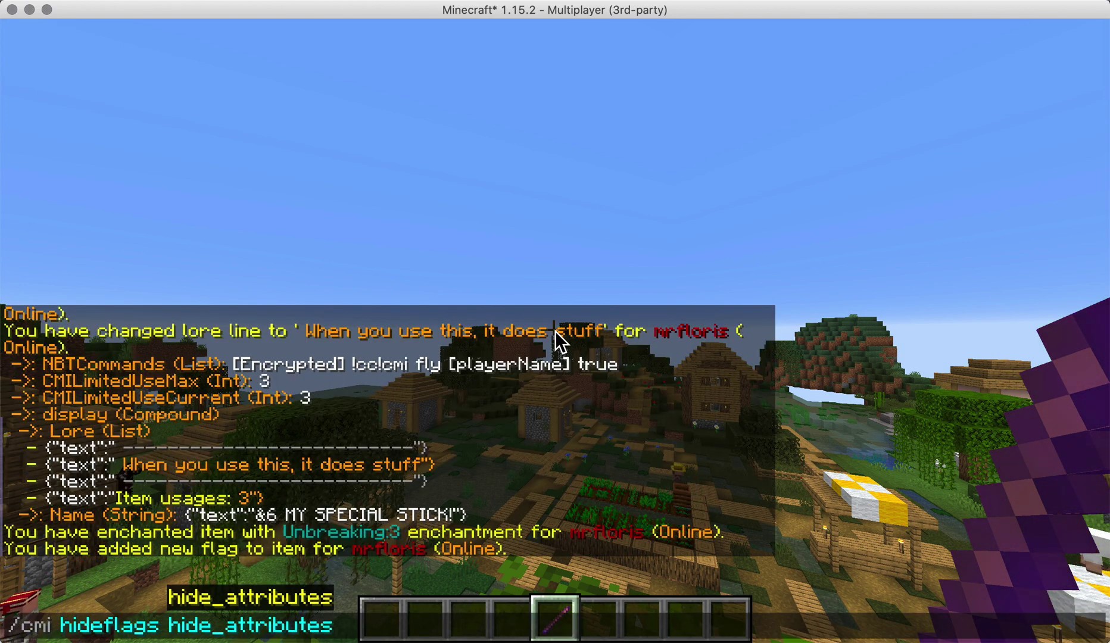
key("Return")
key("e")
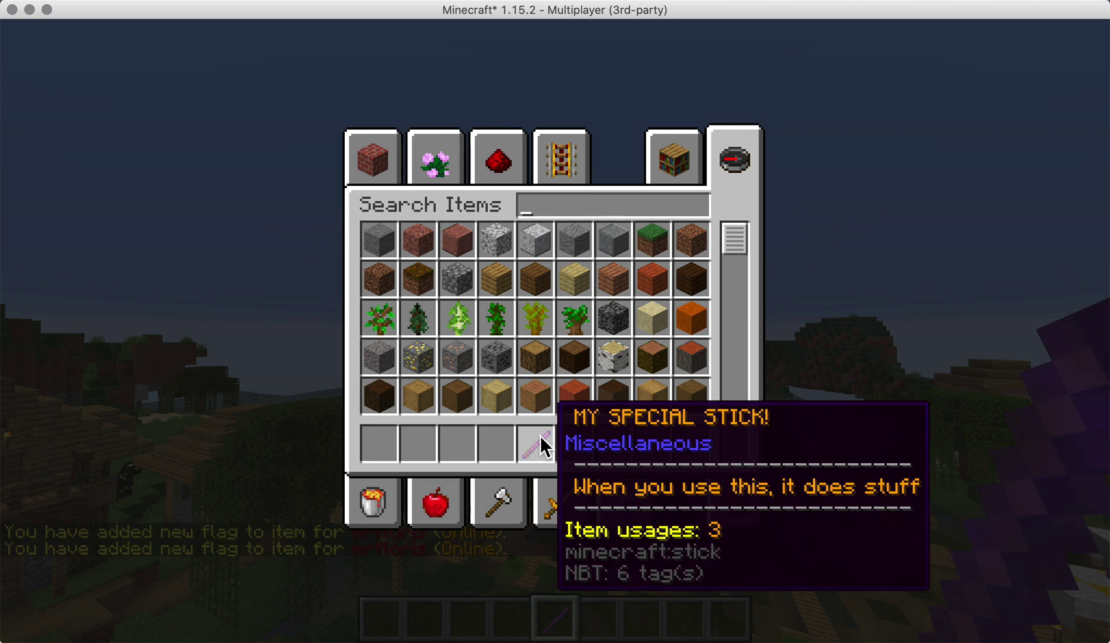
Use the stick once to enable flight, fly backward over the village, and review chat.
key("e")
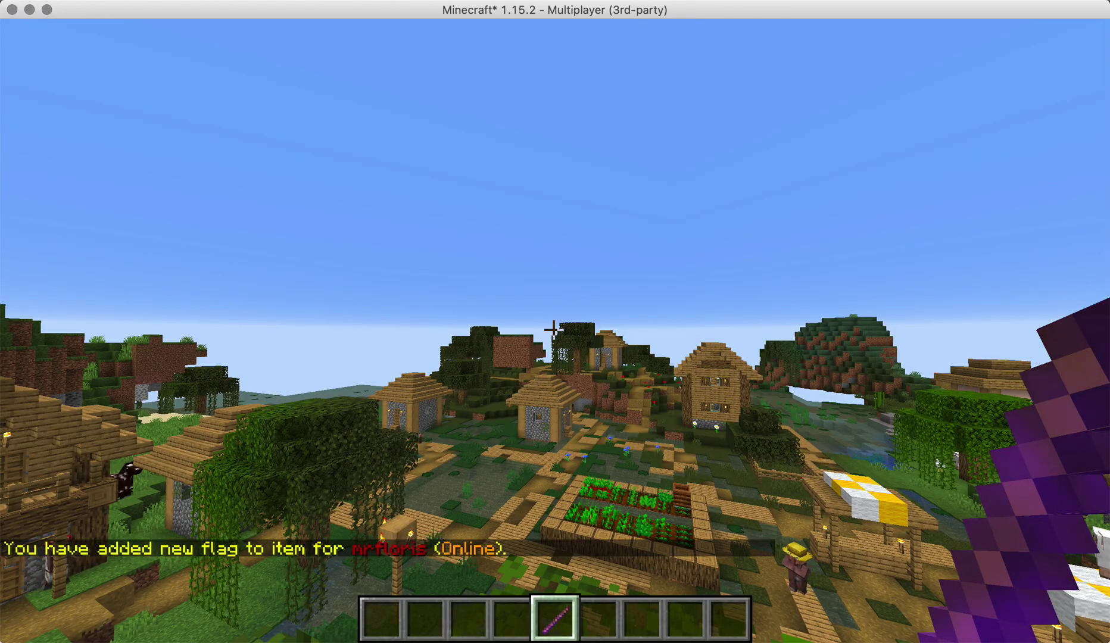
right_click(553, 329)
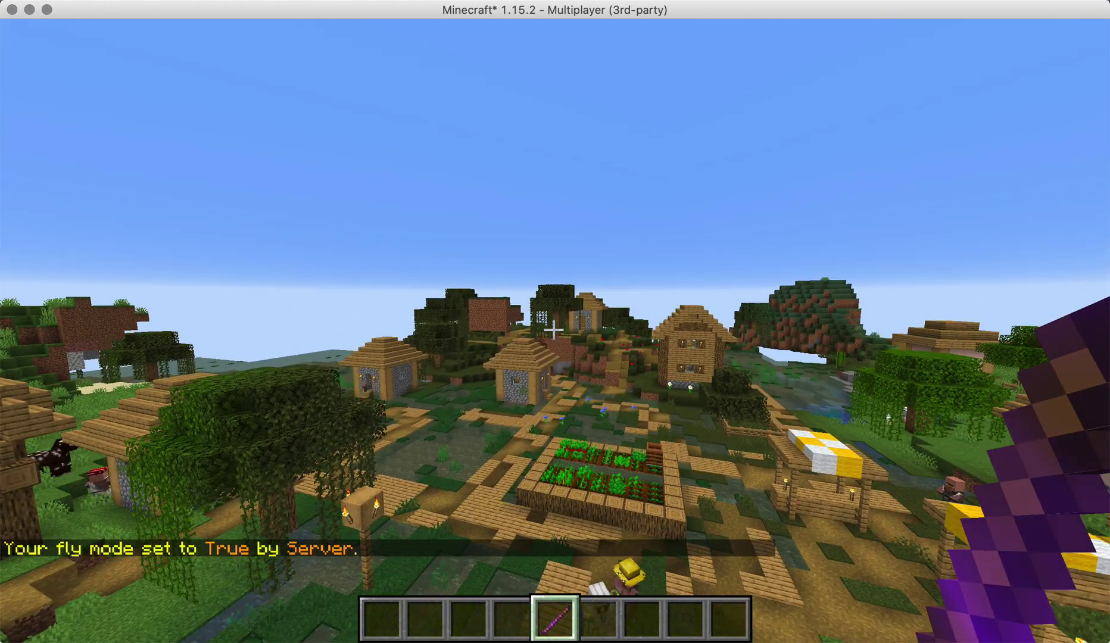
key("s")
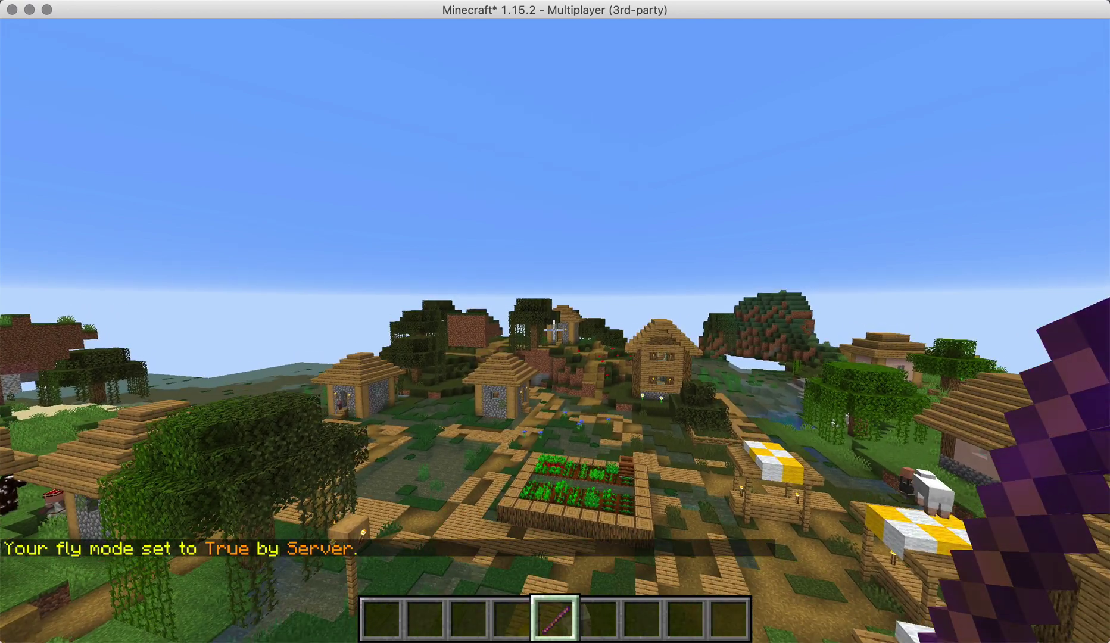
key("s")
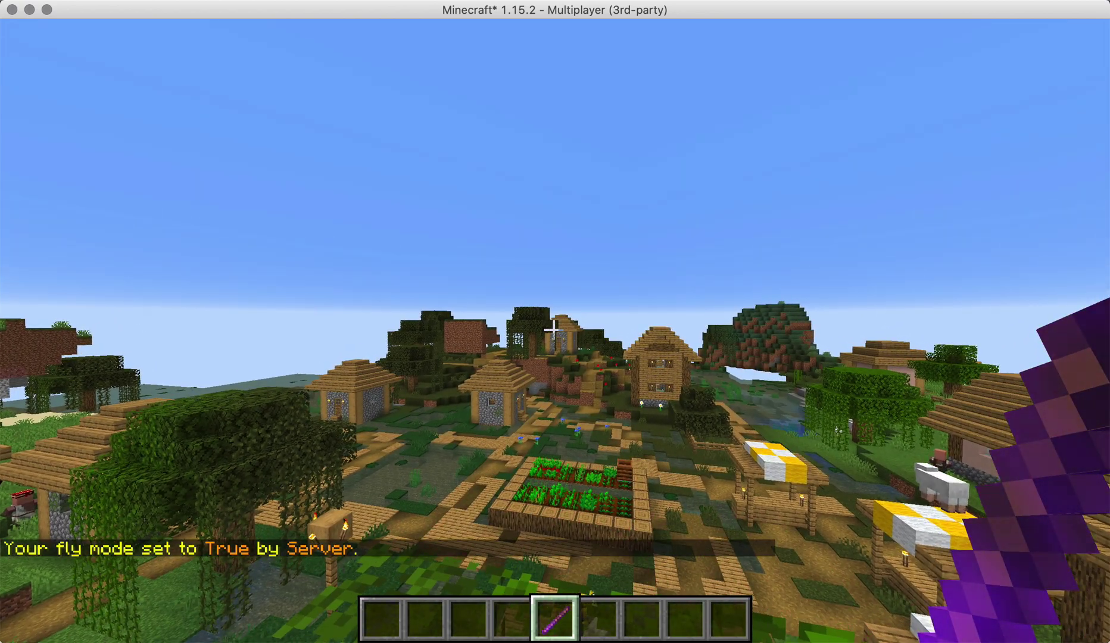
key("t")
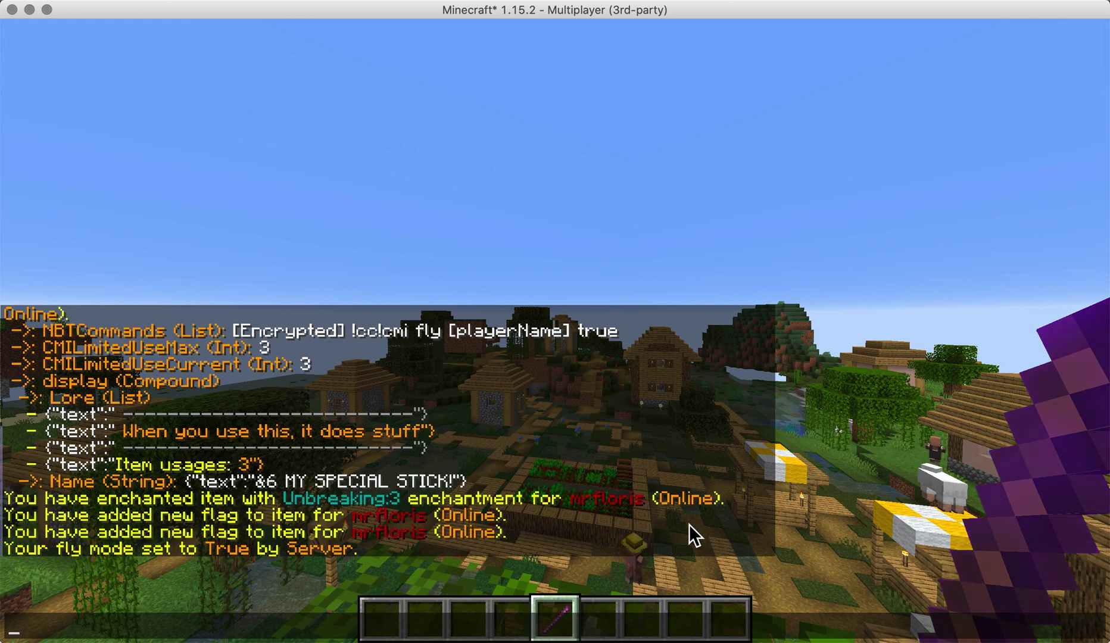
key("Escape")
Use the stick's second and third charges, checking remaining uses, until it is consumed.
right_click(553, 333)
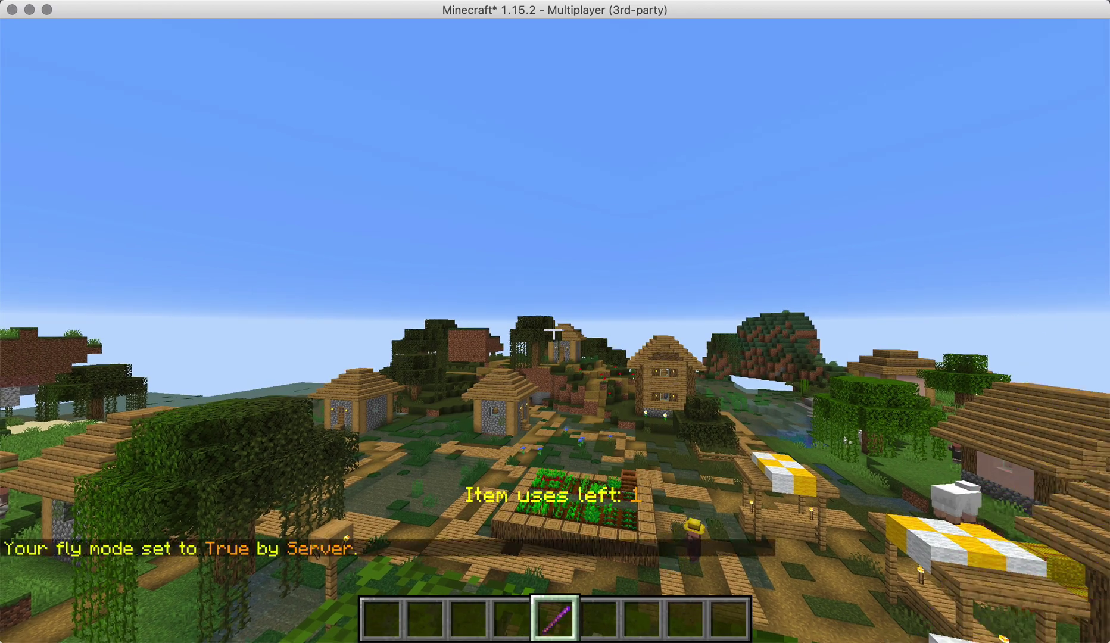
key("e")
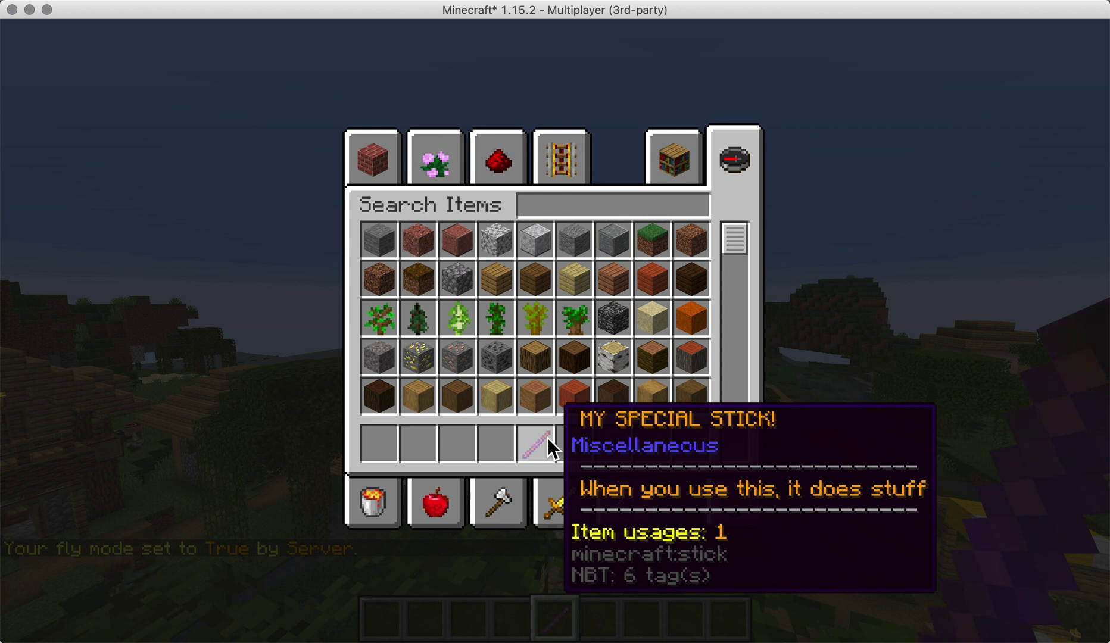
key("e")
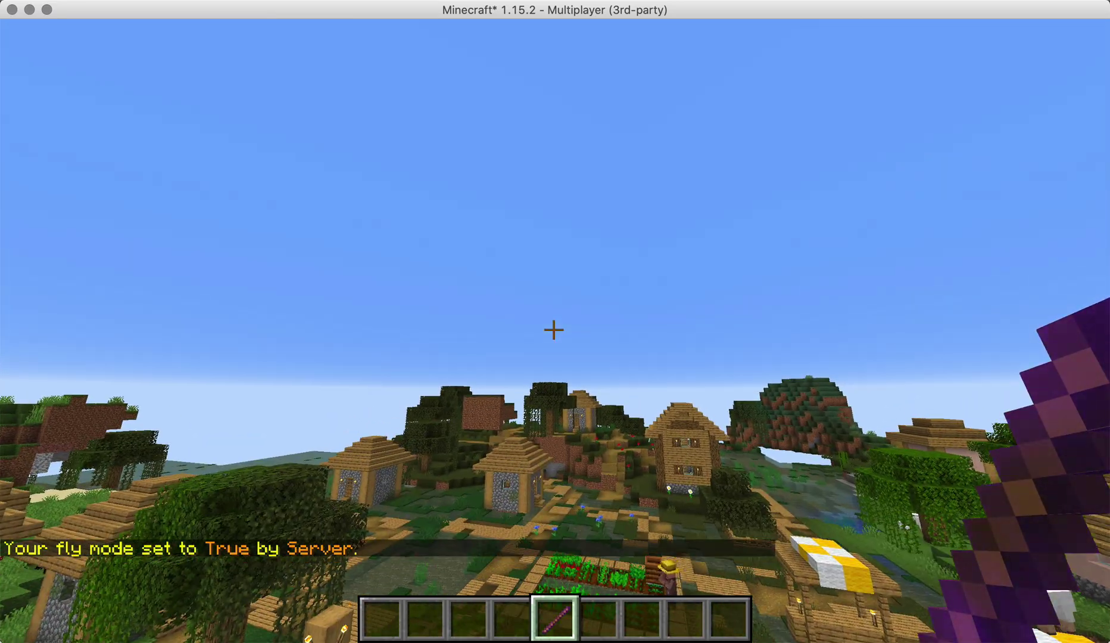
key("q")
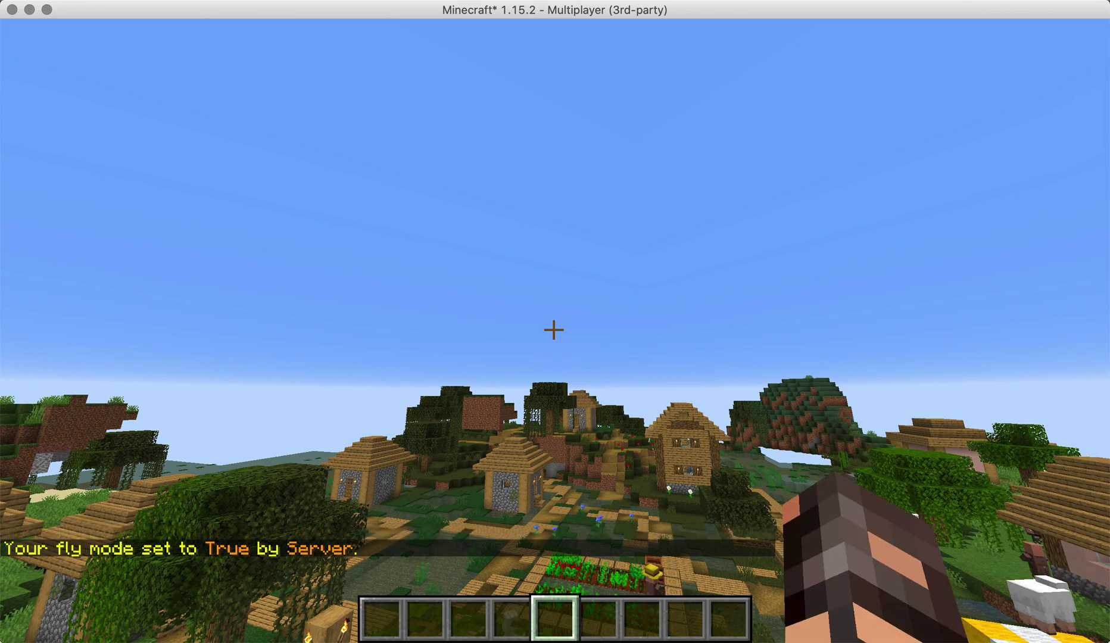
Fly forward over the village and descend slightly toward the trees.
key("w")
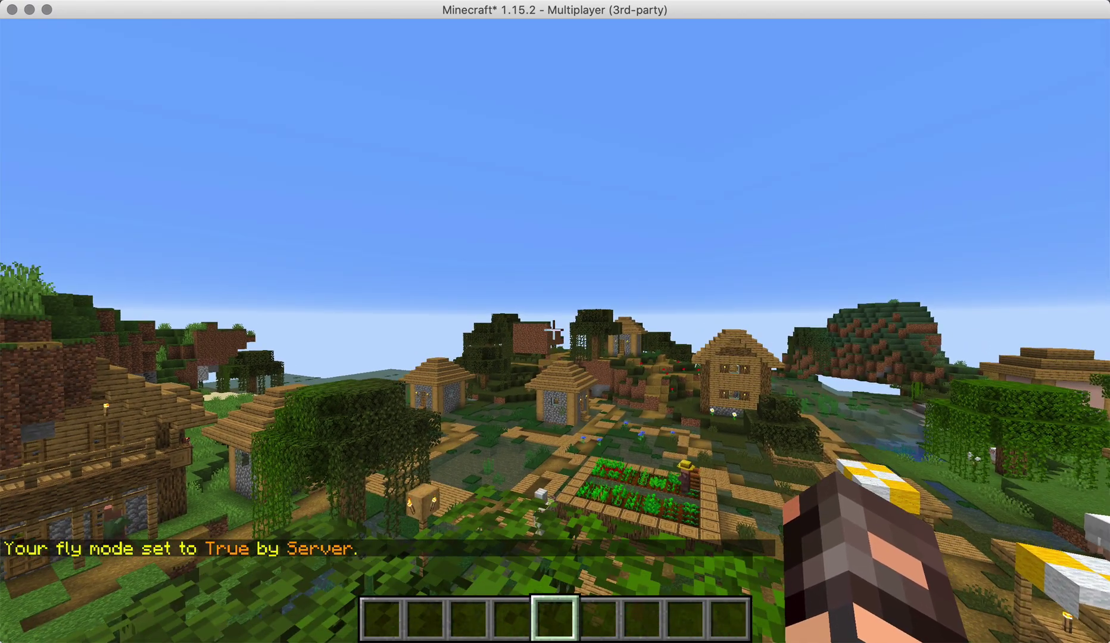
key("w")
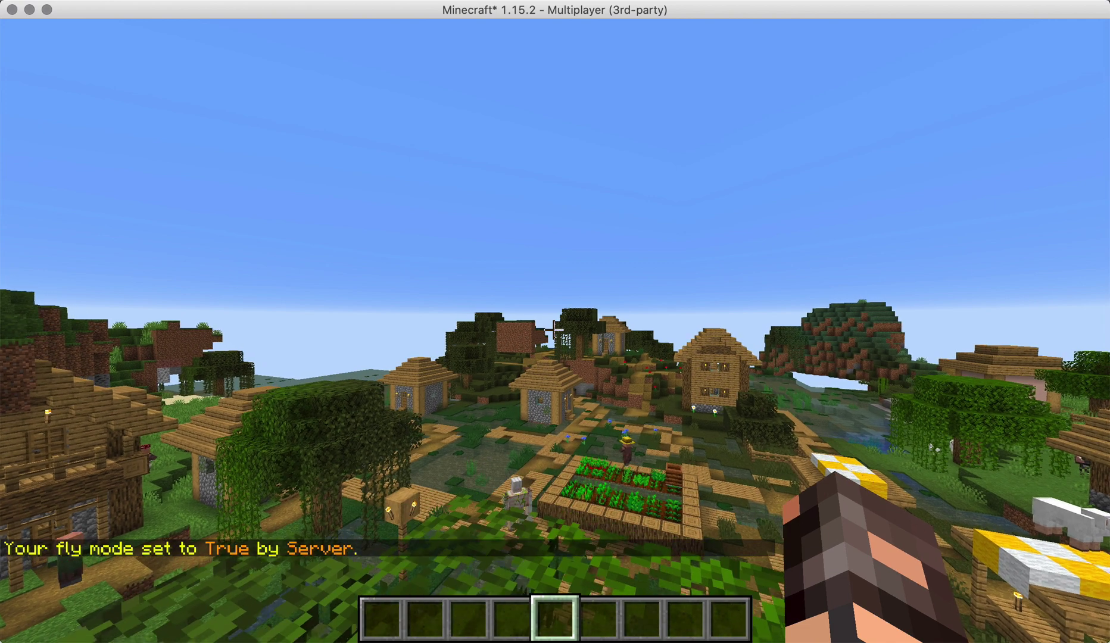
key("w")
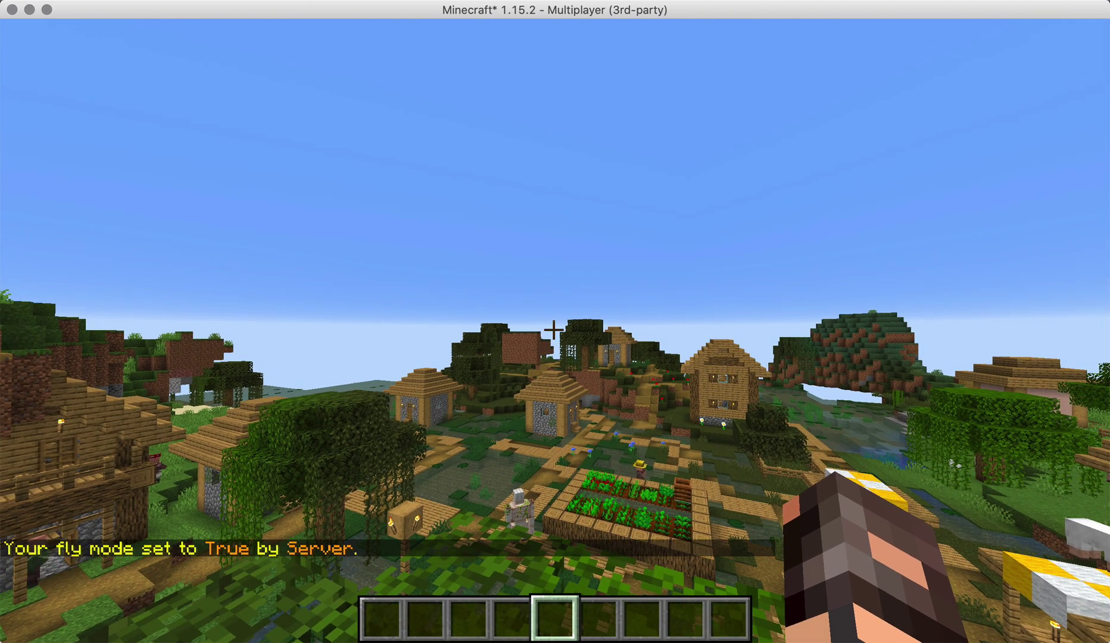
key("shift")
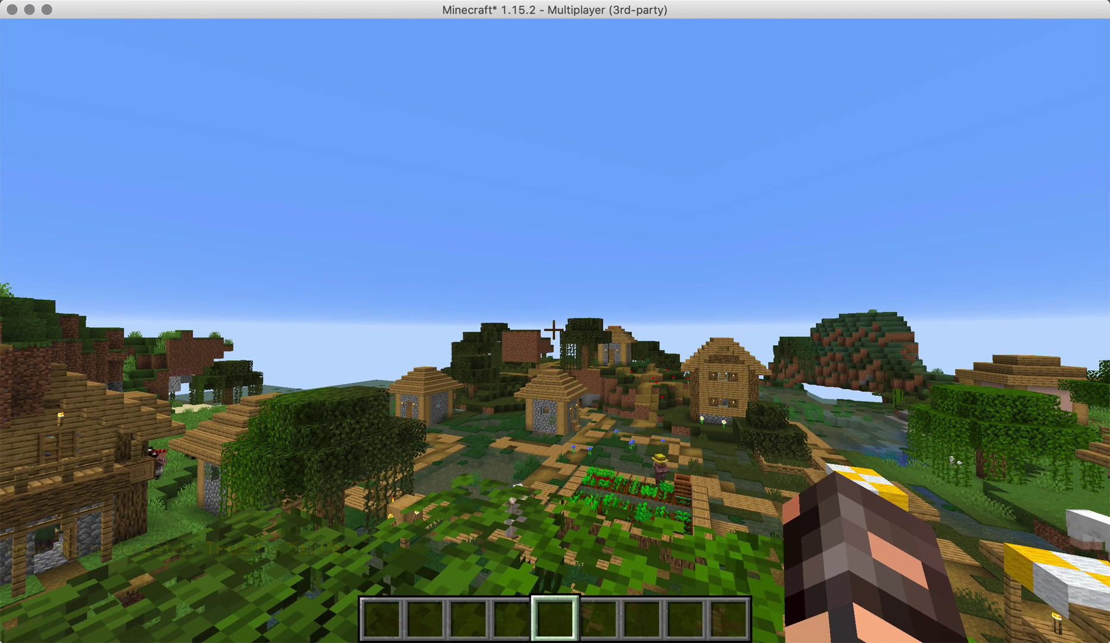